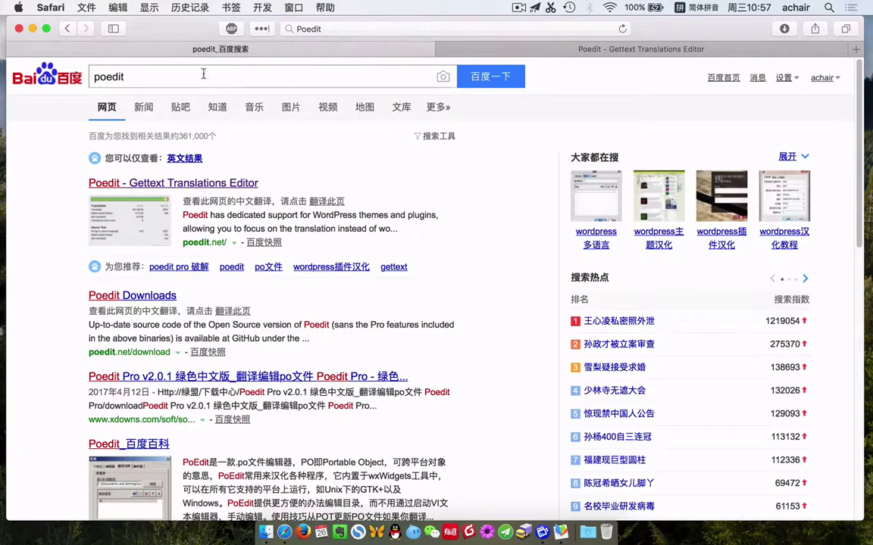
- Look over the Baidu search results for poedit, including the official Poedit site and its downloads entry
double_click(108, 76)
click(121, 85)
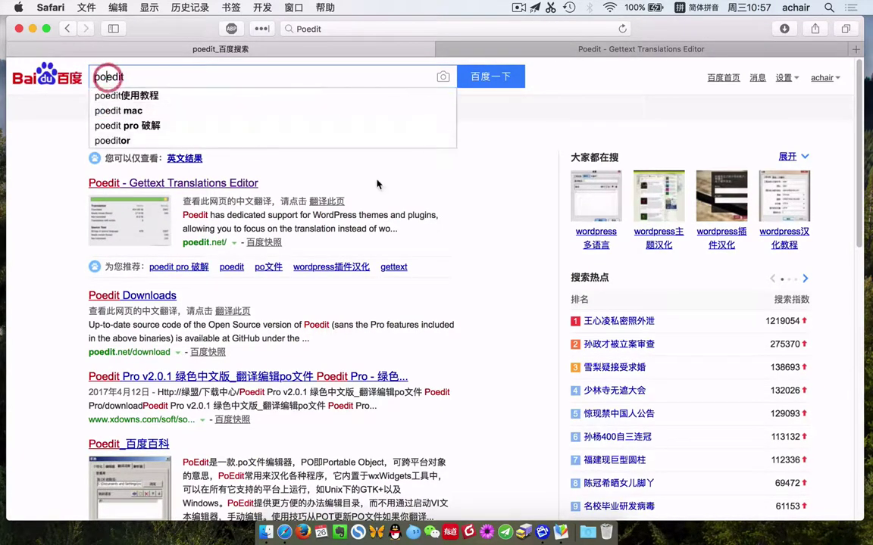
click(522, 320)
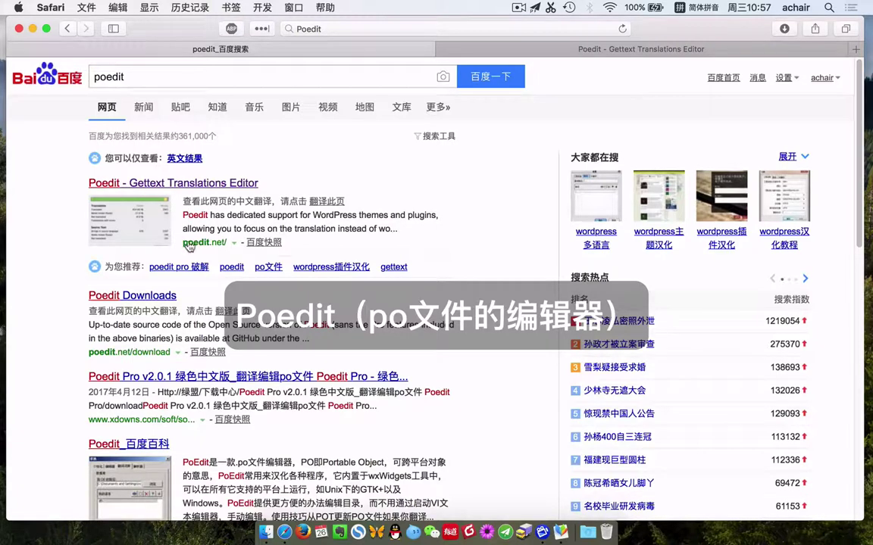
key(super+a)
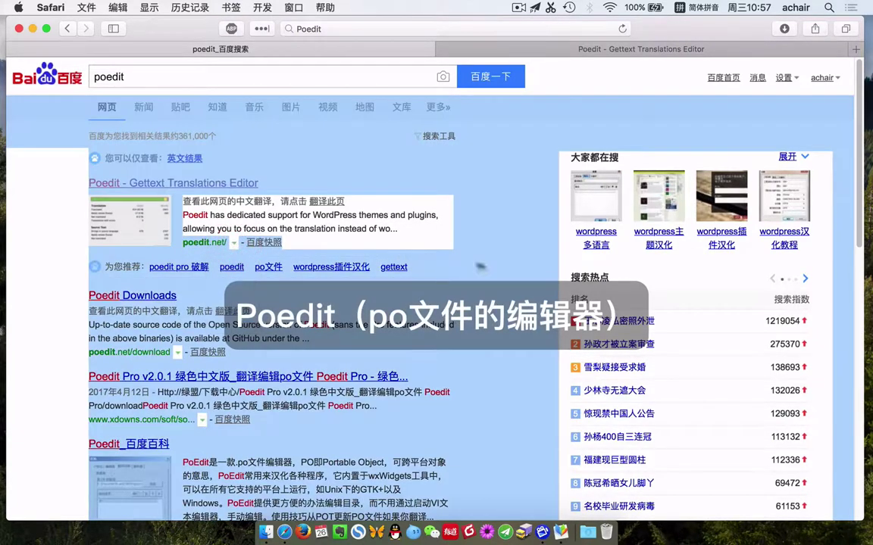
click(493, 267)
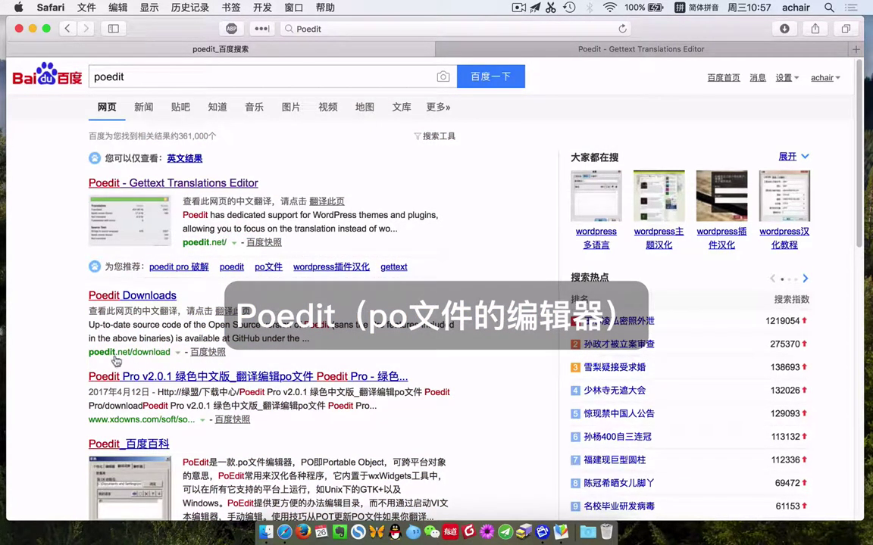
scroll(229, 367, down, 5)
scroll(229, 368, up, 5)
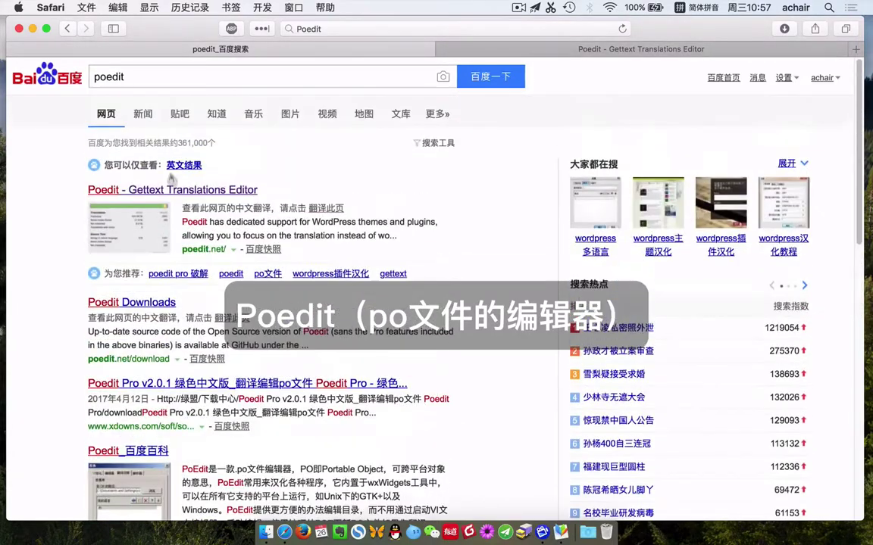
- Switch to the Poedit homepage and examine its web address, product description and download options
click(502, 45)
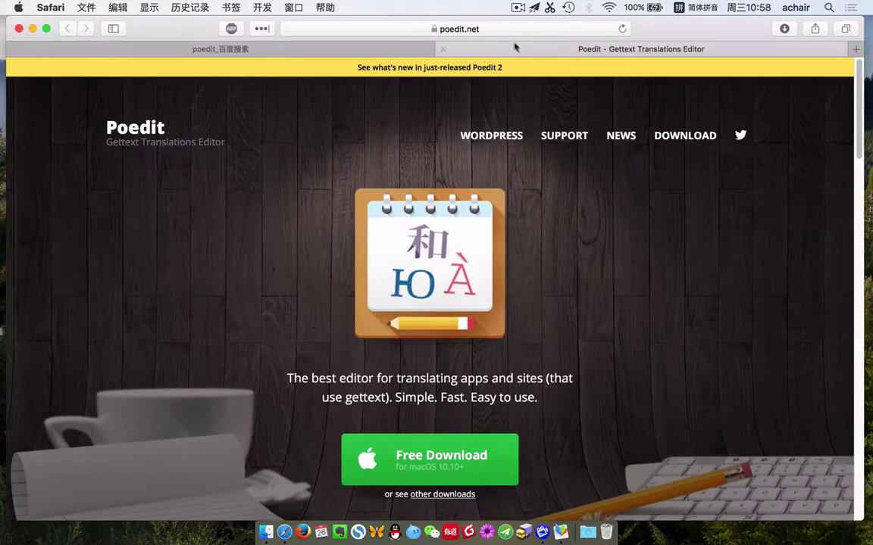
click(492, 31)
click(340, 28)
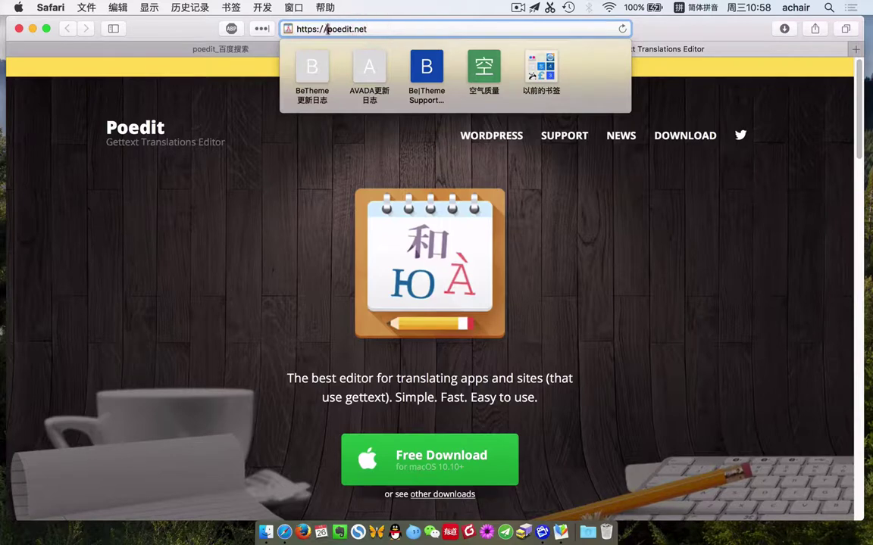
click(648, 329)
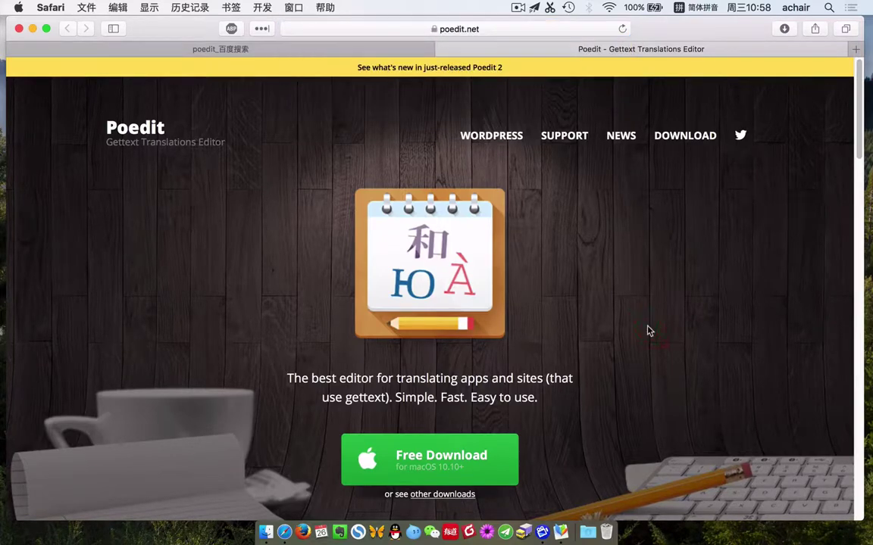
click(515, 66)
scroll(627, 280, down, 2)
scroll(308, 326, down, 1)
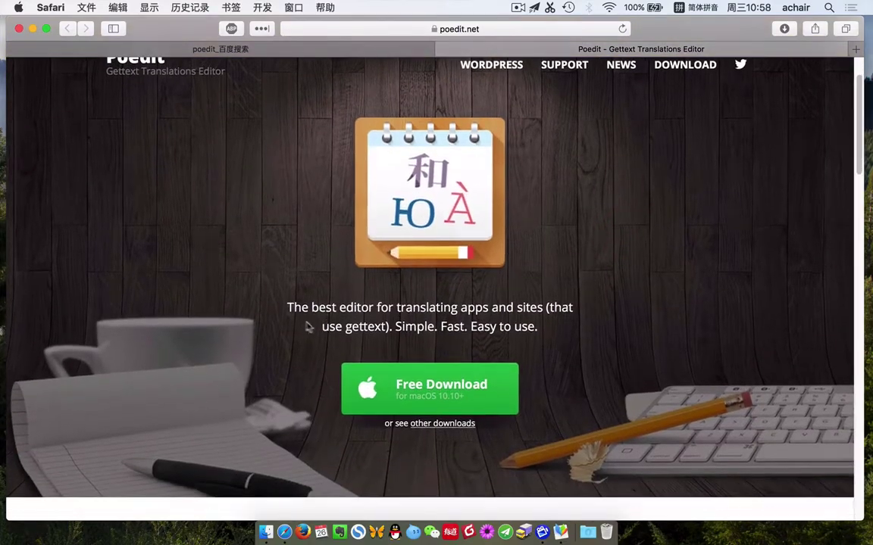
triple_click(429, 317)
click(535, 300)
scroll(431, 290, down, 5)
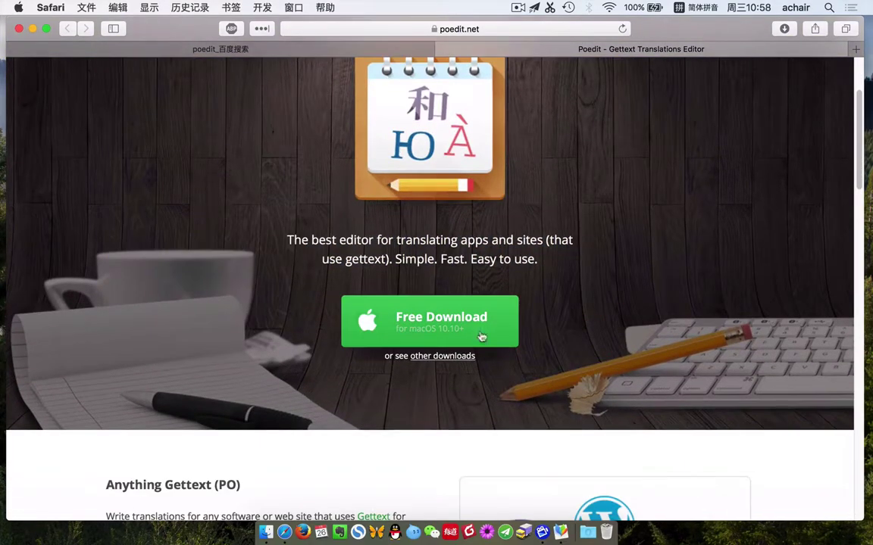
scroll(433, 263, down, 3)
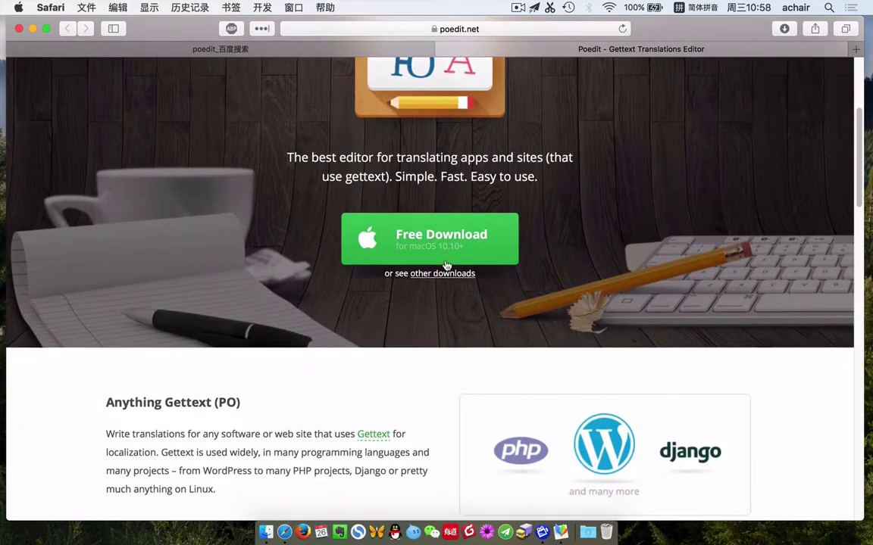
- Open the other downloads page in a background tab and start the free macOS download of Poedit
super+click(447, 243)
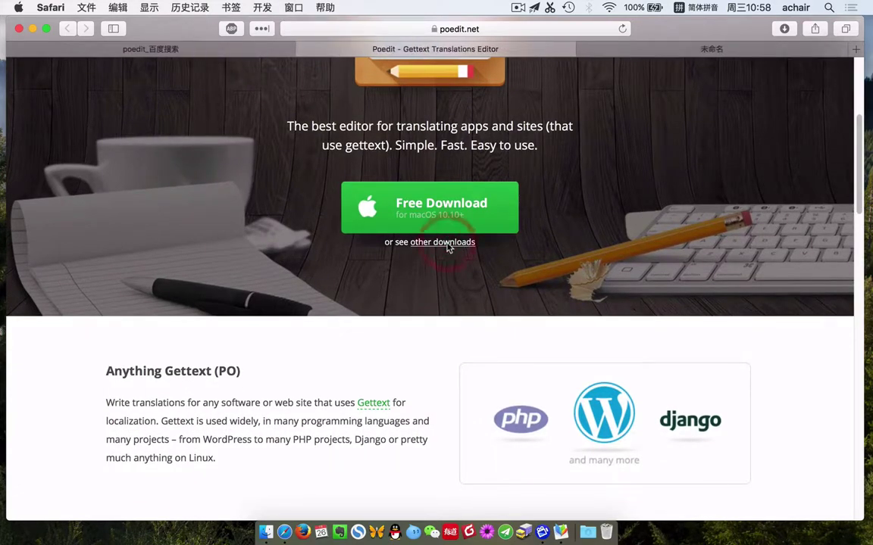
scroll(449, 250, up, 5)
click(465, 413)
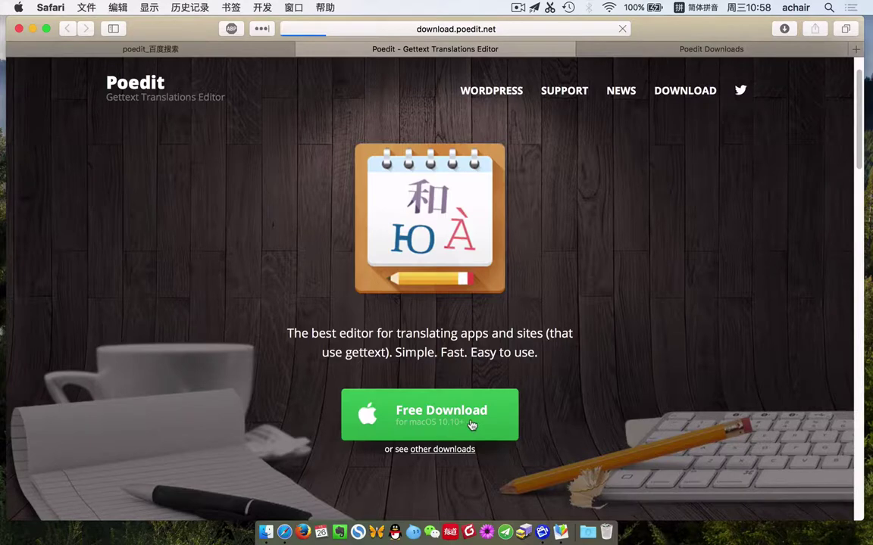
- Start the Windows download of Poedit from the Poedit Downloads page and dismiss the download list
click(679, 53)
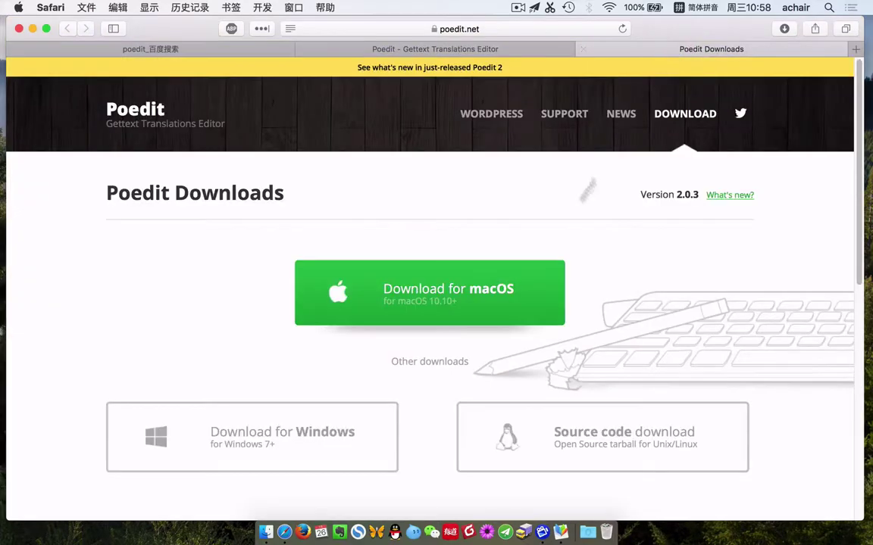
click(262, 460)
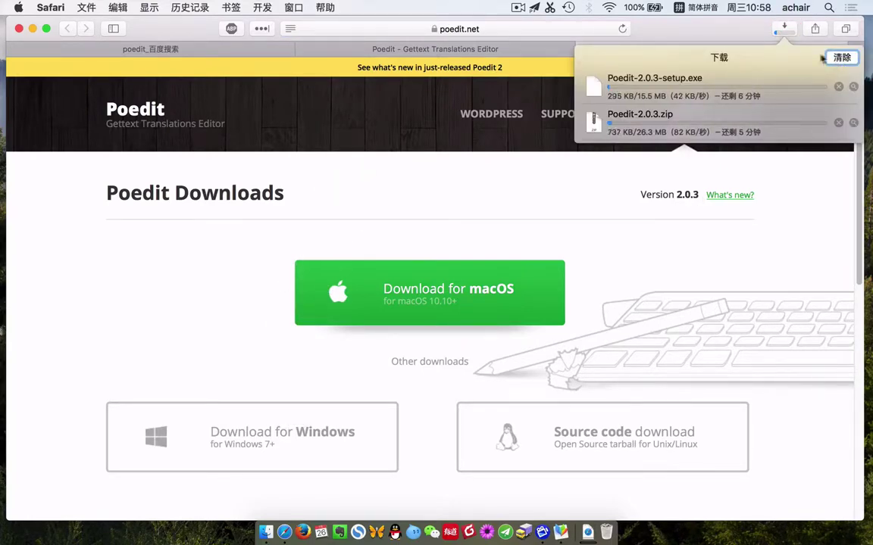
click(160, 291)
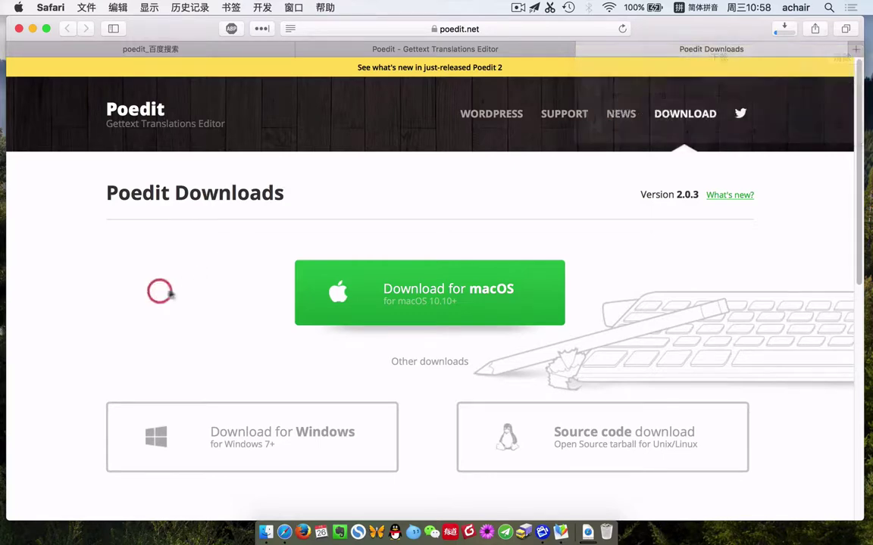
- Return to the Poedit homepage, minimize the browser and switch to Finder to show the Downloads folder
click(438, 50)
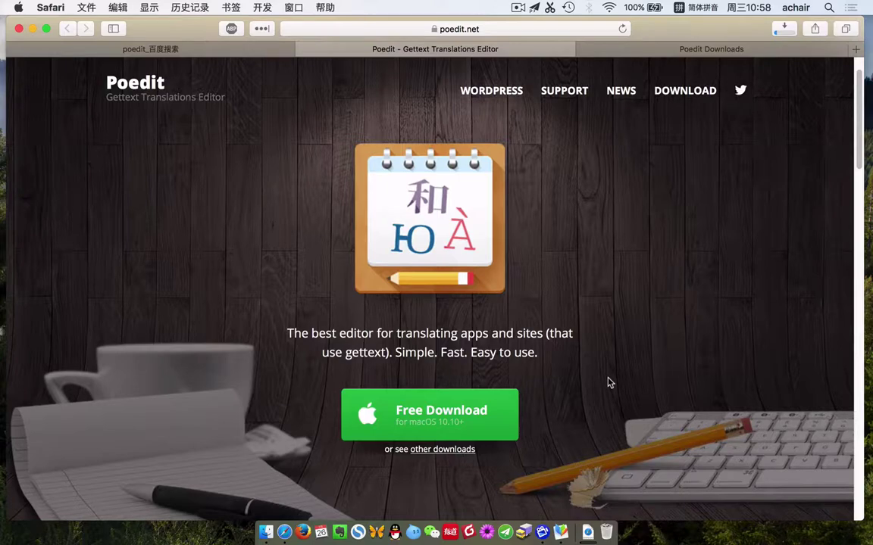
click(33, 29)
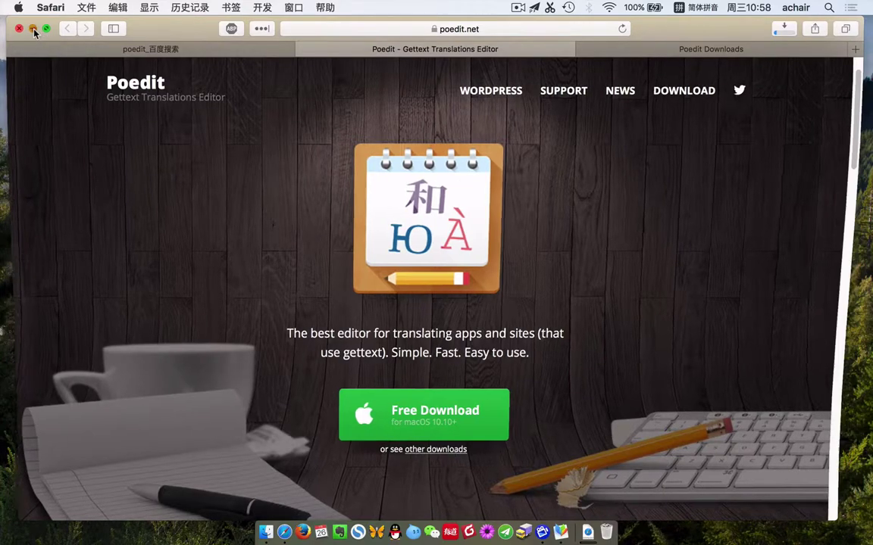
click(259, 534)
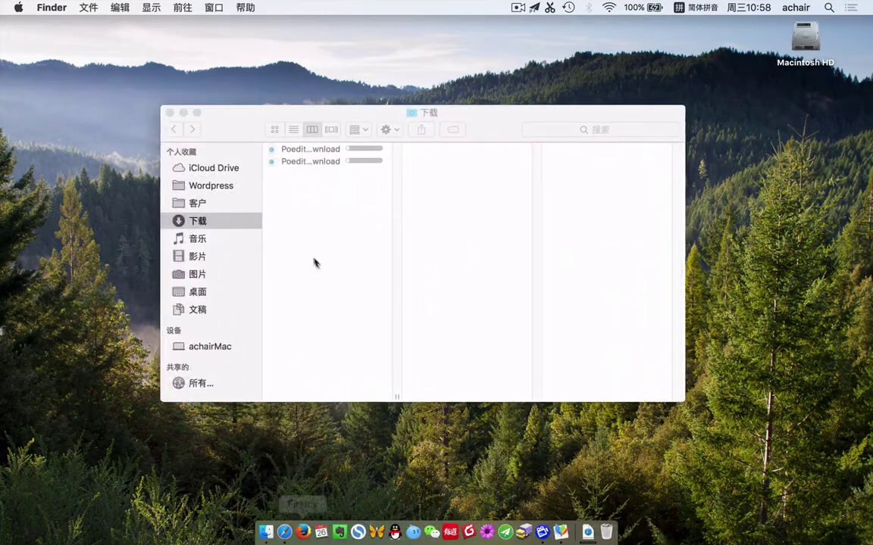
- Inspect the file details of the downloaded Poedit-2.0.3-setup.exe and Poedit-2.0.3.zip
click(311, 253)
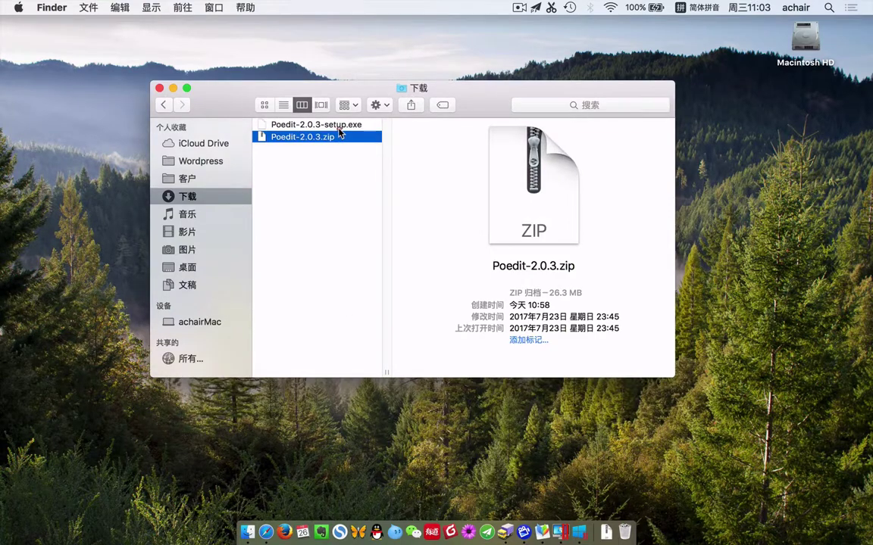
click(339, 128)
click(338, 137)
drag(551, 294, 590, 295)
click(335, 126)
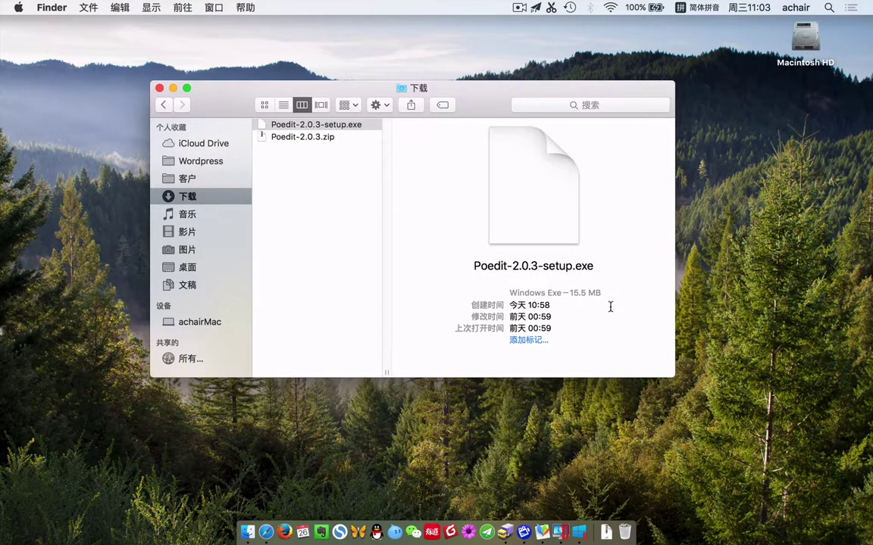
- Switch to the Windows desktop, run the Poedit 2.0.3 installer and allow it to make changes
key(ctrl+Right)
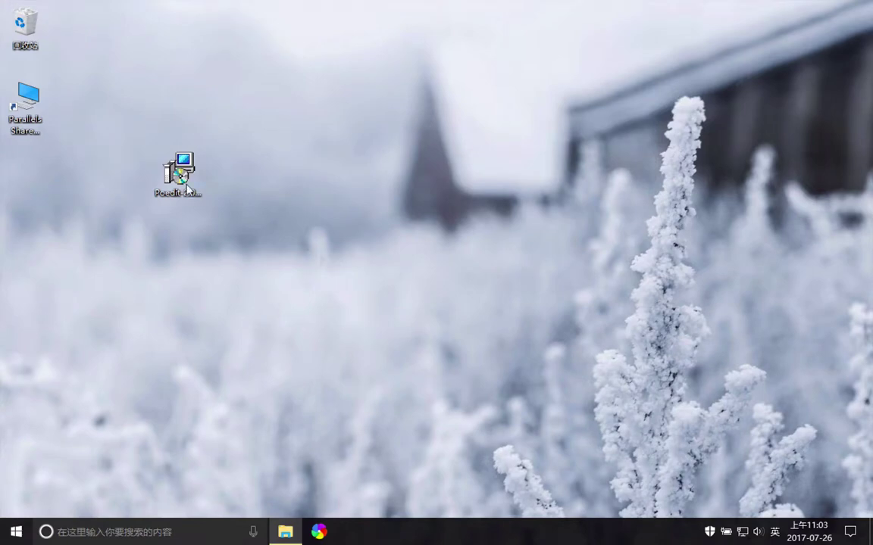
double_click(179, 174)
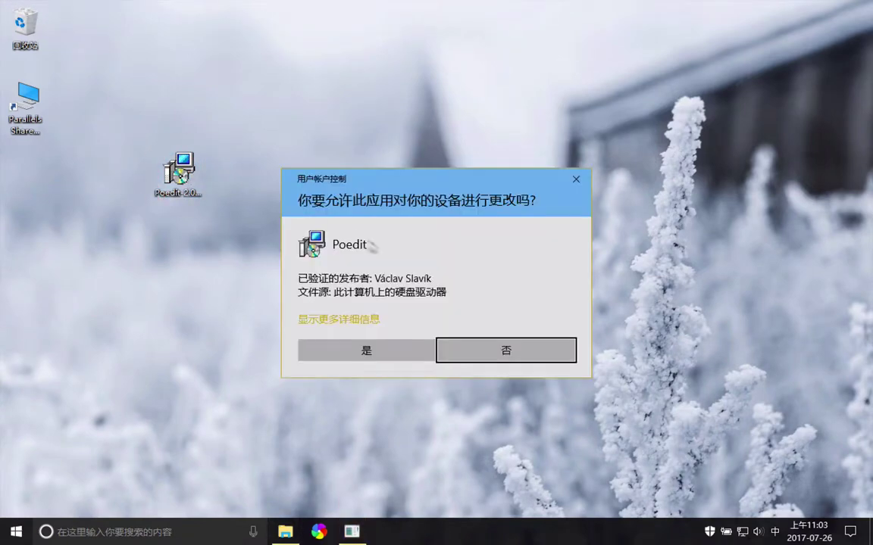
click(376, 351)
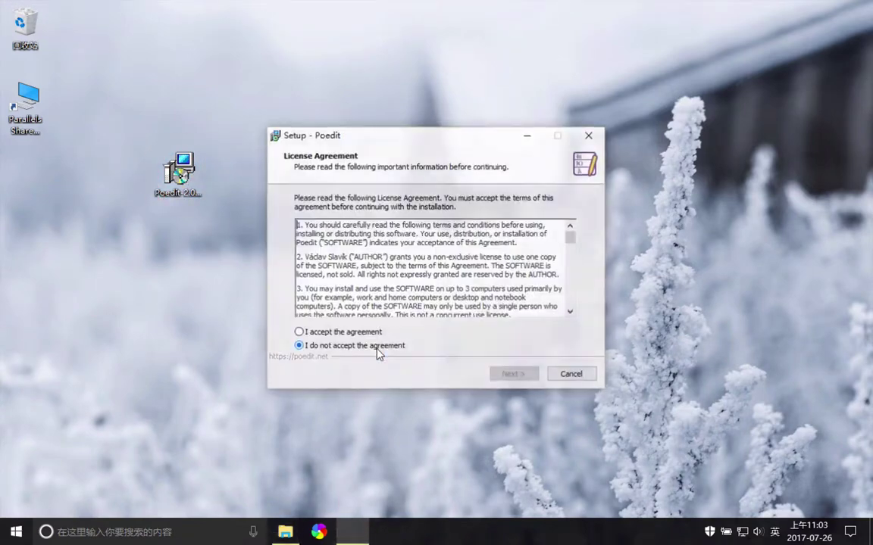
- Accept the license agreement, install Poedit to C:\Program Files (x86)\Poedit and finish setup with Poedit opening after installation
click(364, 335)
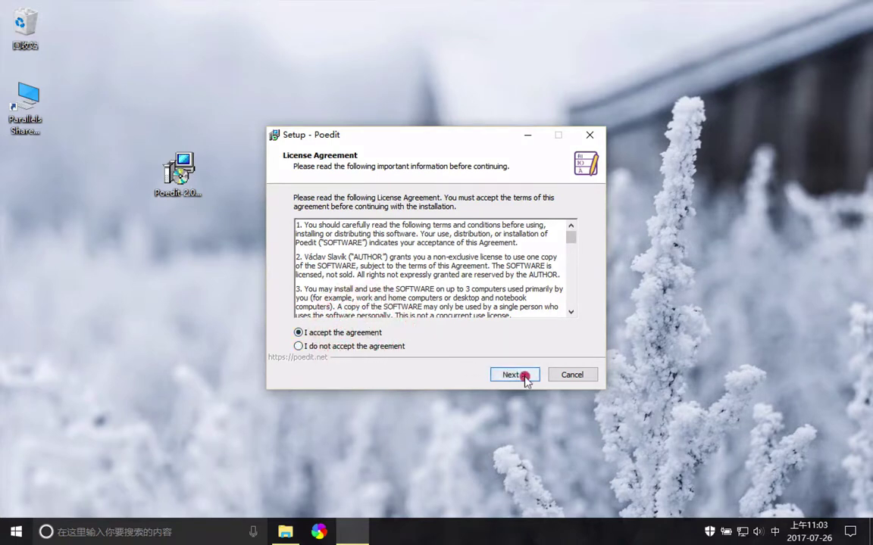
click(521, 376)
click(524, 376)
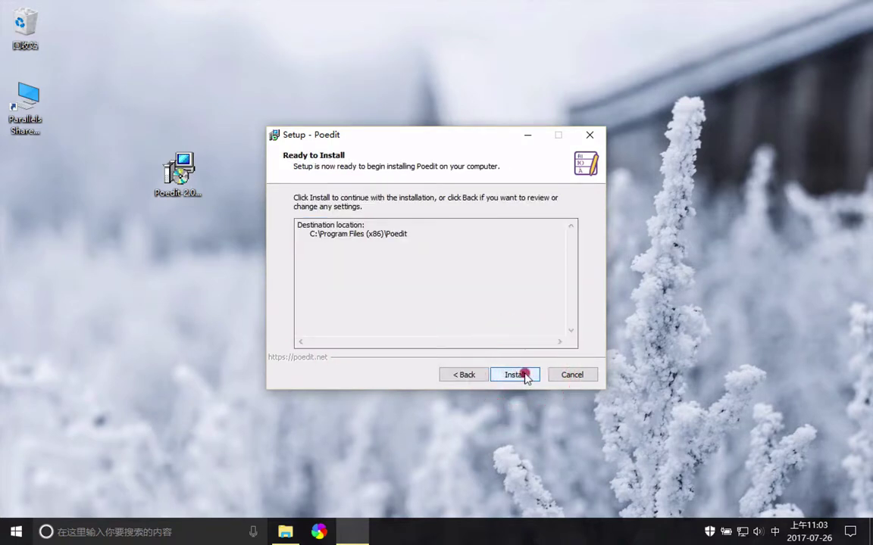
click(524, 376)
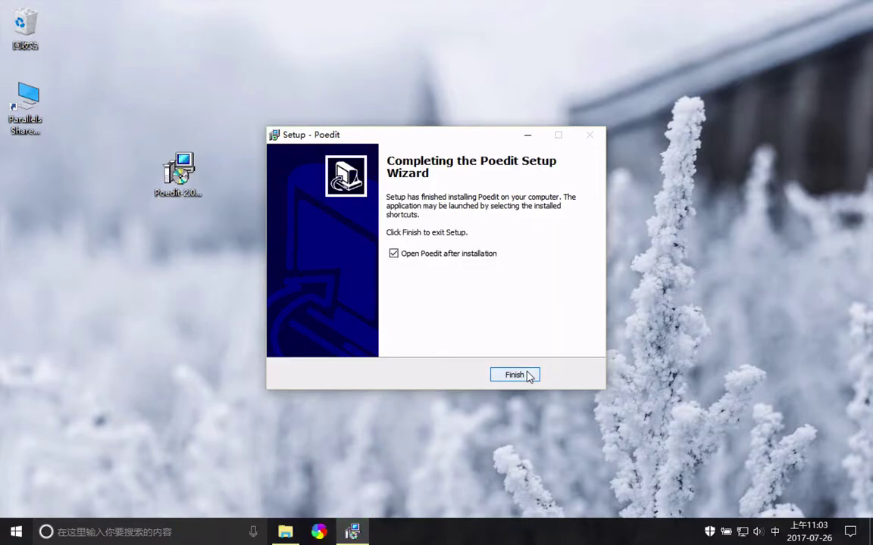
click(514, 374)
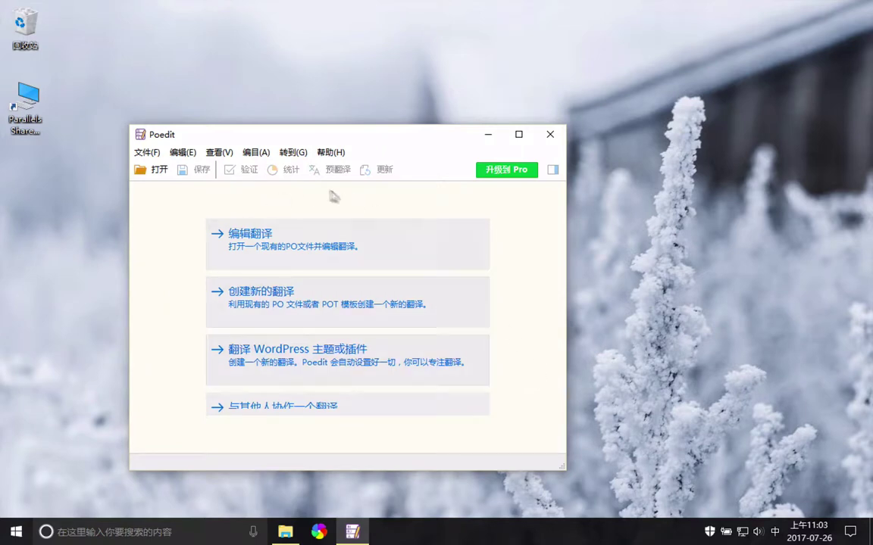
- Look over the Poedit start window and its commands, then close the program
click(331, 152)
mouse_move(146, 156)
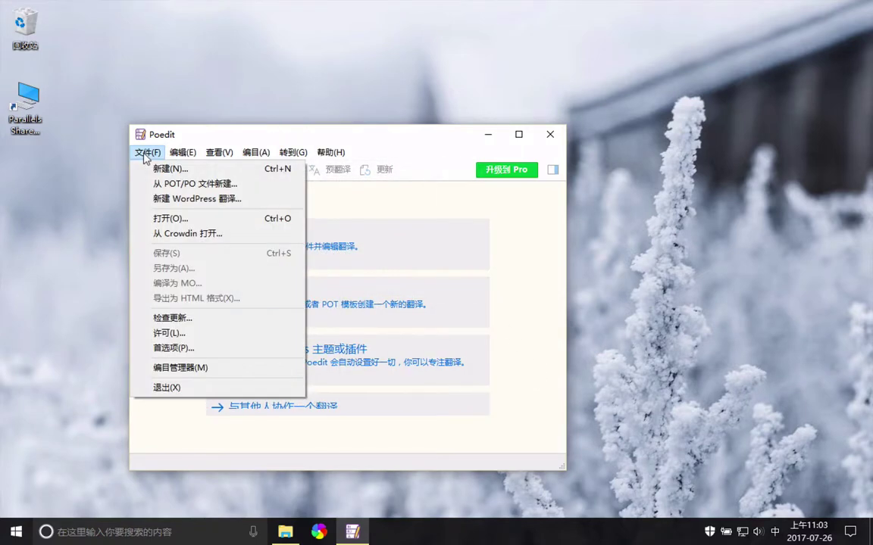
drag(390, 140, 424, 119)
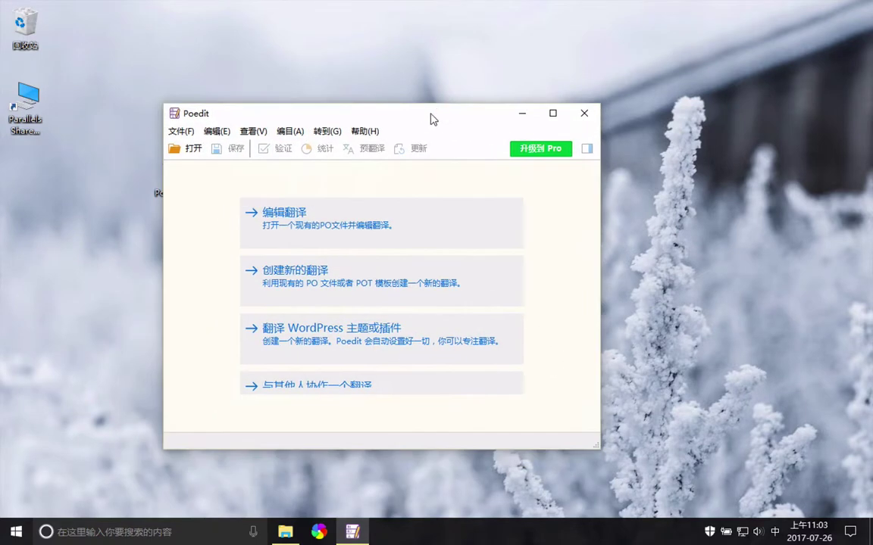
click(584, 115)
click(461, 306)
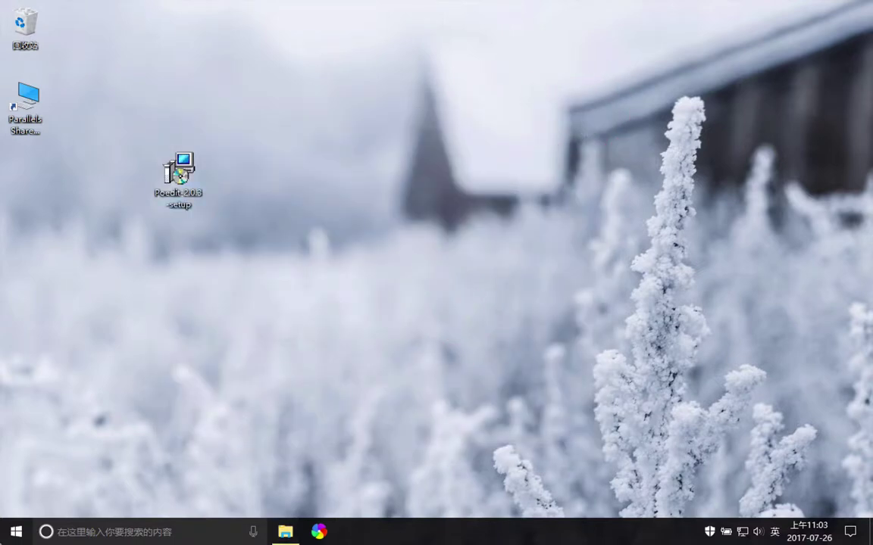
- Create a Poedit shortcut on the desktop and test it by launching and closing the program
key(super)
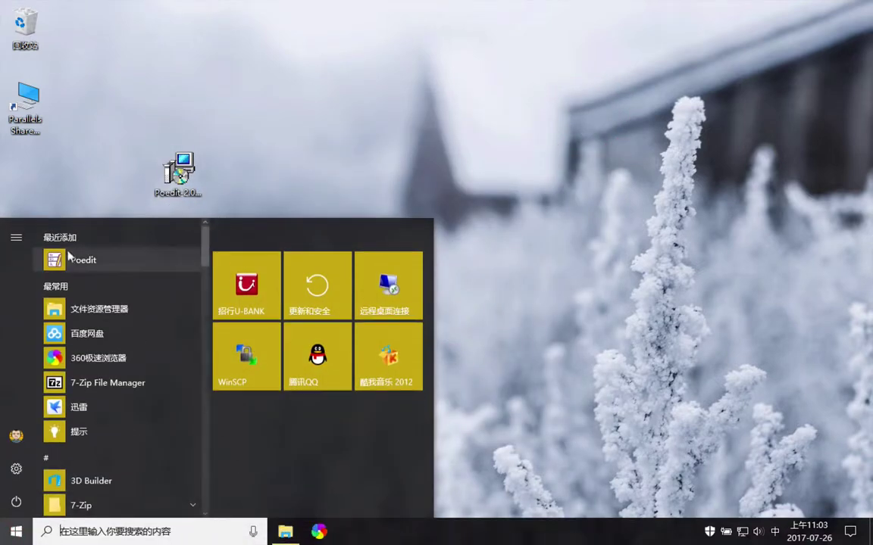
drag(69, 257, 150, 304)
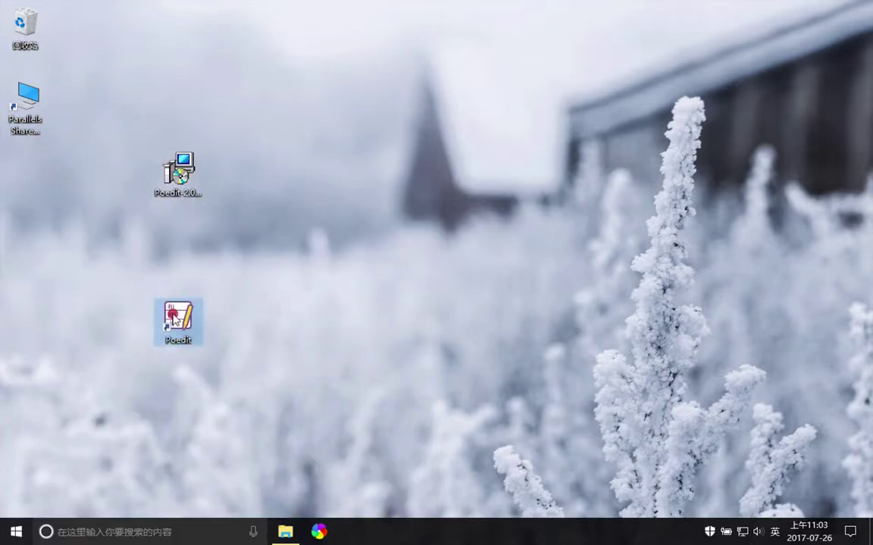
double_click(174, 318)
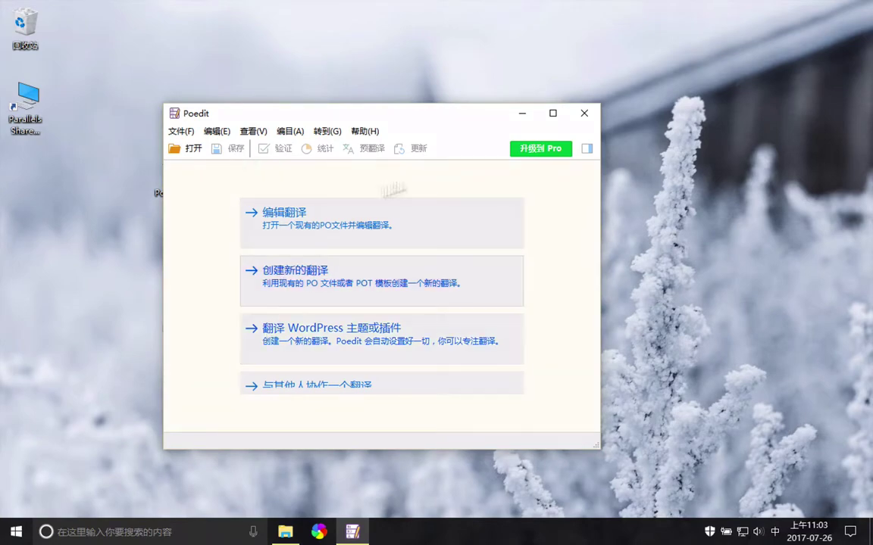
click(584, 112)
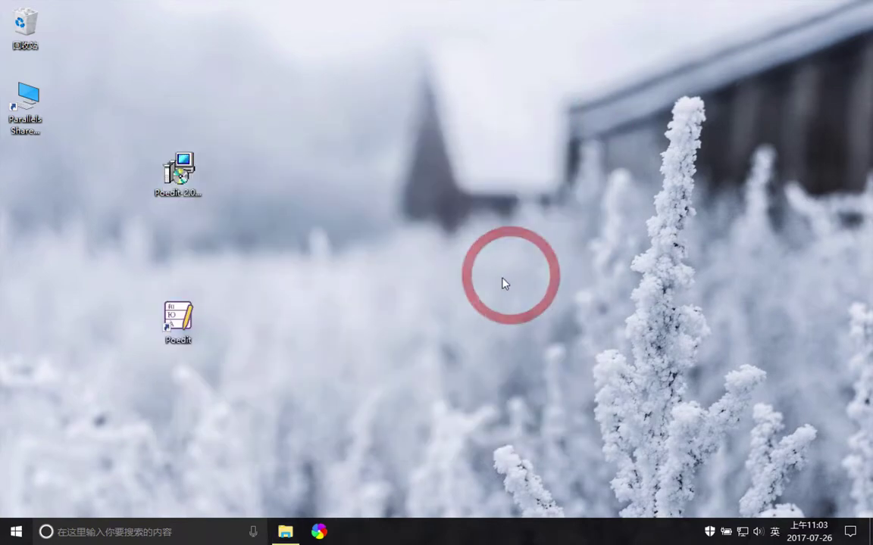
- Switch to the Mac desktop and unpack Poedit-2.0.3.zip in the Downloads folder
key(ctrl+Left)
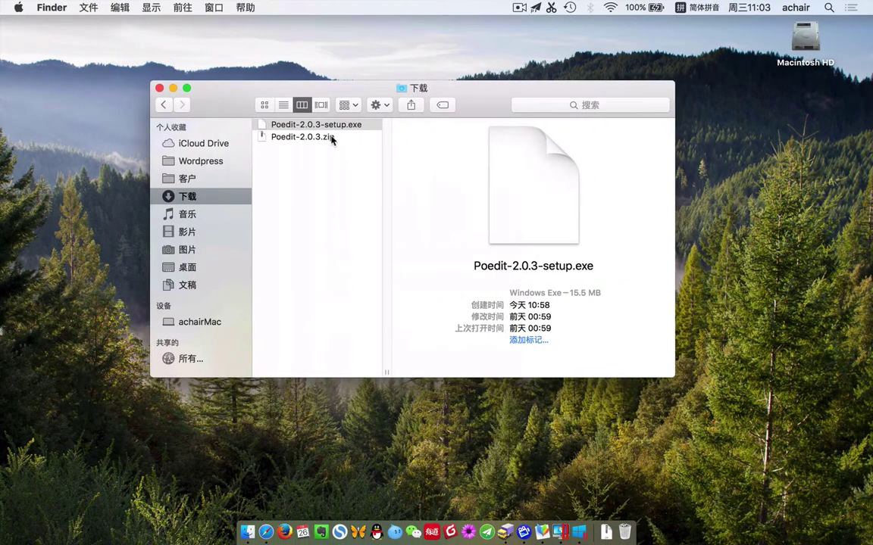
click(325, 138)
double_click(318, 139)
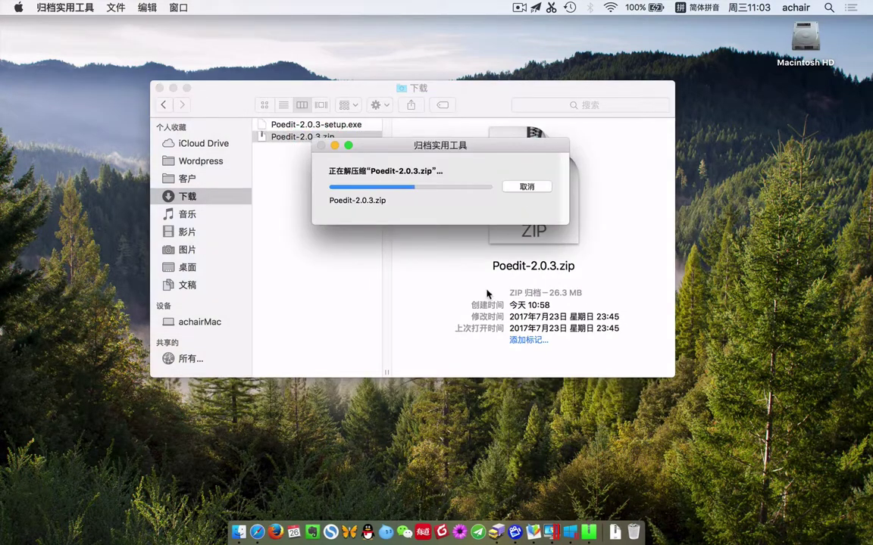
click(303, 161)
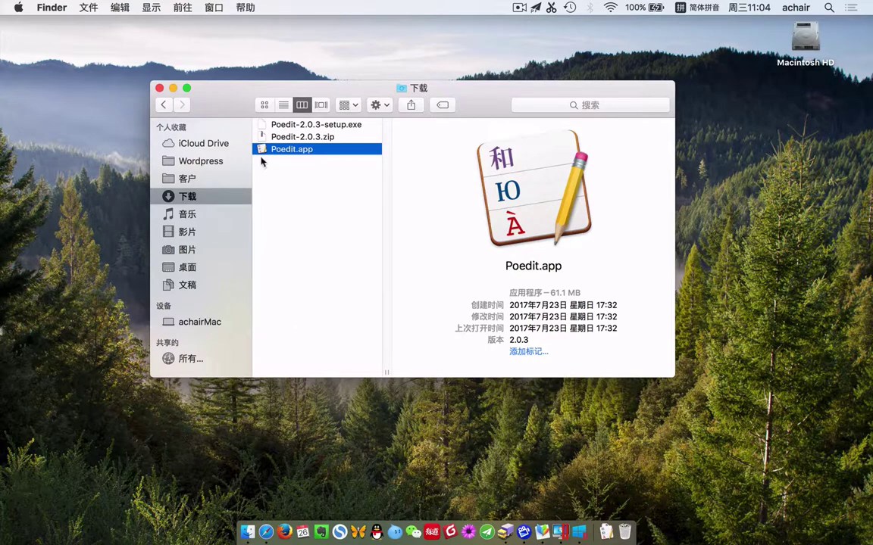
- Show the Applications folder (应用程序) in the Finder sidebar and place it directly below iCloud Drive
drag(273, 155, 235, 246)
click(52, 8)
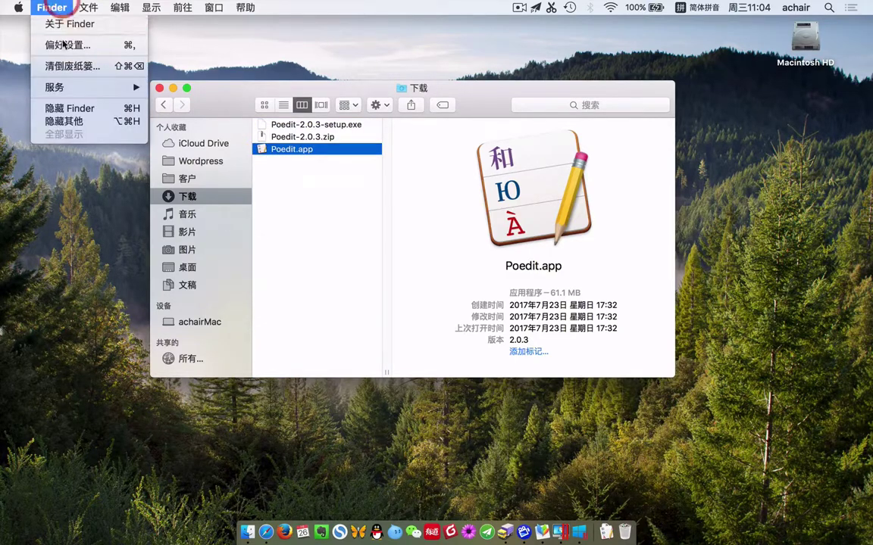
click(64, 43)
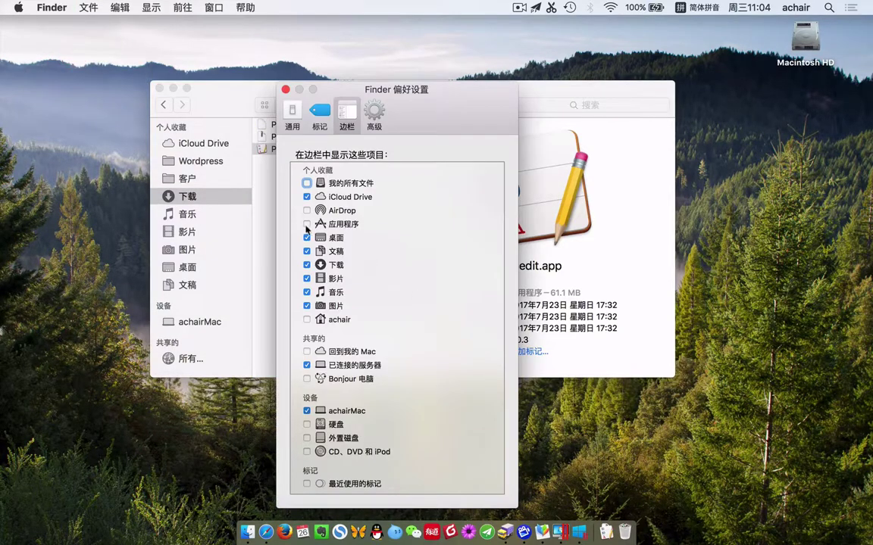
click(306, 224)
click(286, 89)
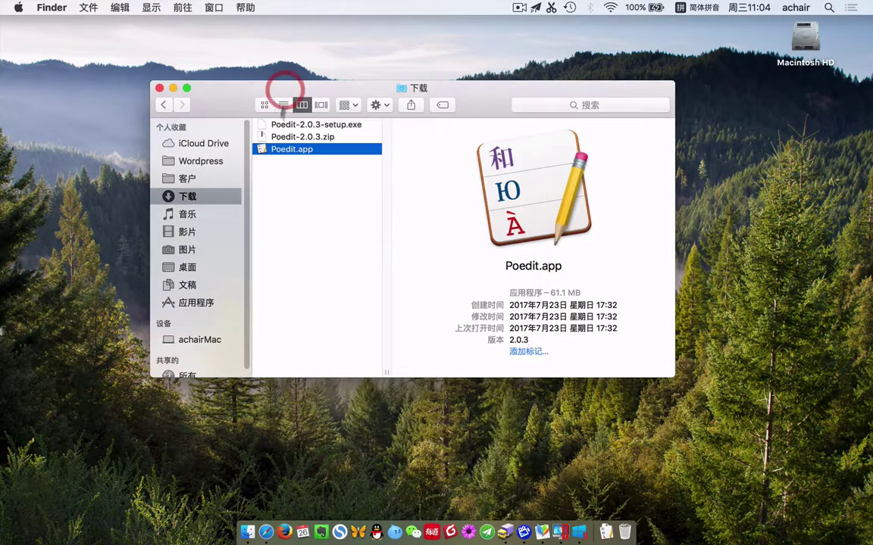
click(198, 303)
drag(198, 303, 189, 161)
- Sort the Applications folder by name, locate the installed Poedit.app and narrow the name column
click(261, 180)
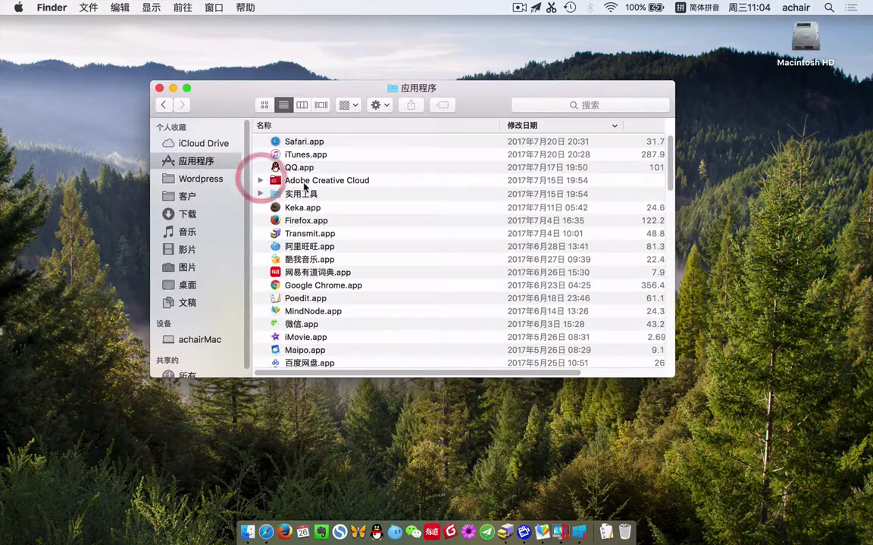
click(322, 125)
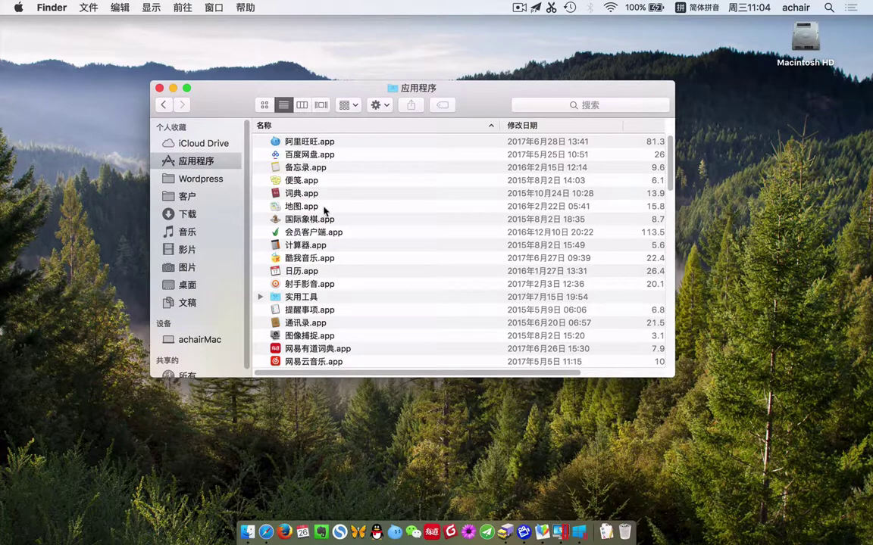
scroll(328, 241, down, 5)
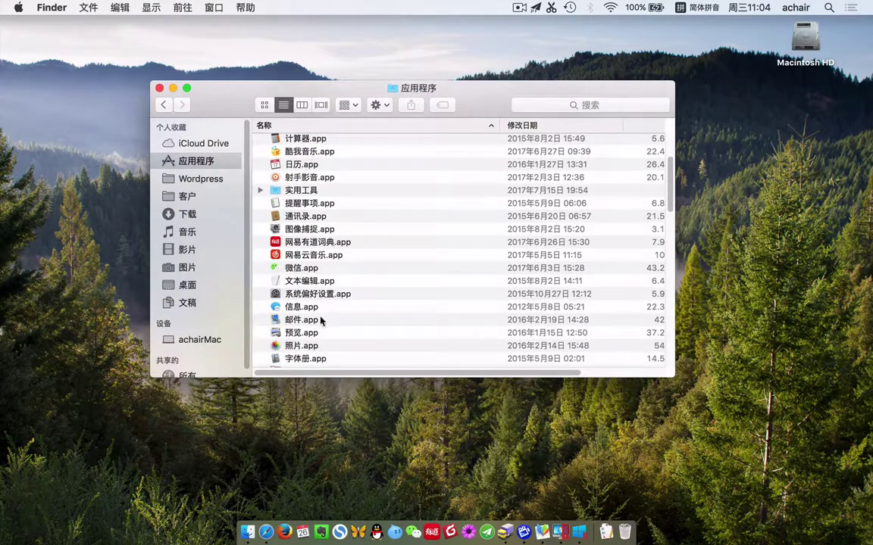
scroll(316, 290, down, 10)
click(301, 323)
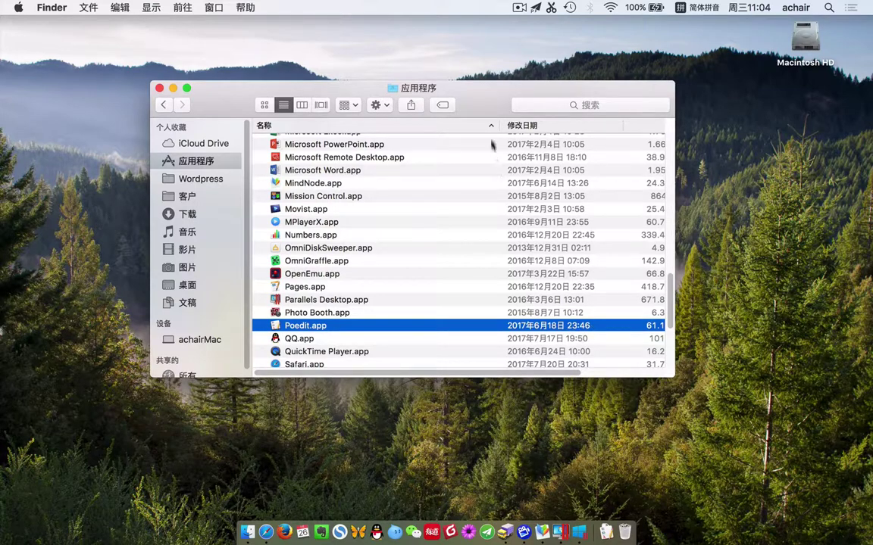
drag(498, 125, 402, 112)
- Select the unpacked Poedit.app in the Downloads folder and view its file details
click(187, 214)
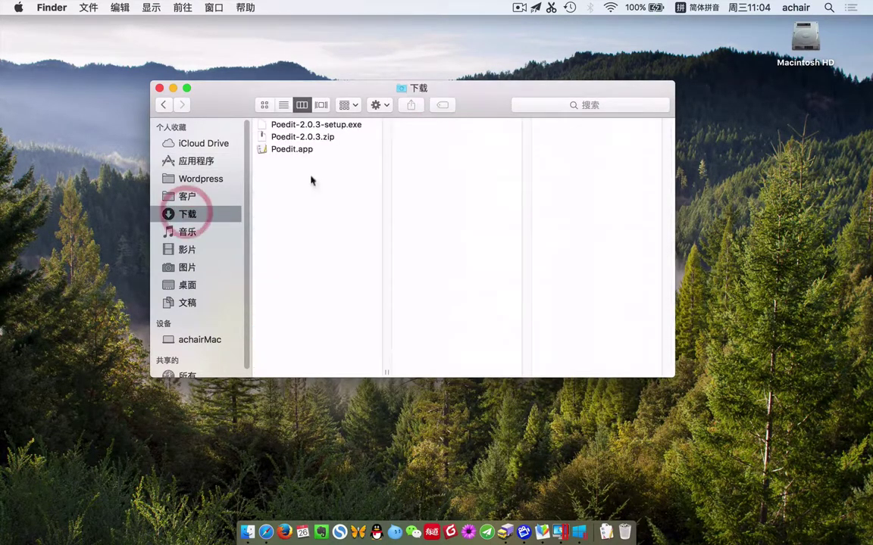
click(295, 151)
mouse_move(276, 152)
mouse_down()
mouse_move(175, 180)
mouse_move(172, 212)
mouse_move(288, 157)
mouse_up()
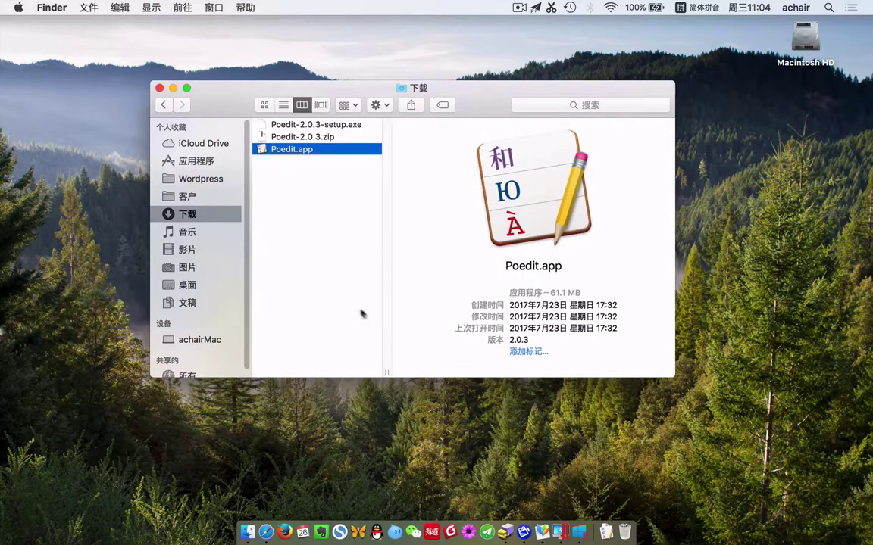
- Launch the already installed Poedit from Applications, check its version information and quit the program
click(194, 159)
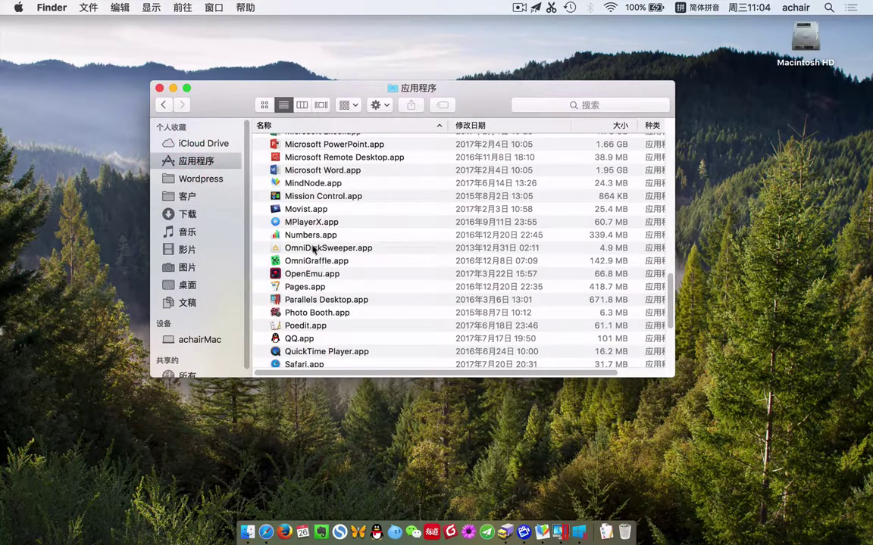
click(306, 288)
double_click(307, 326)
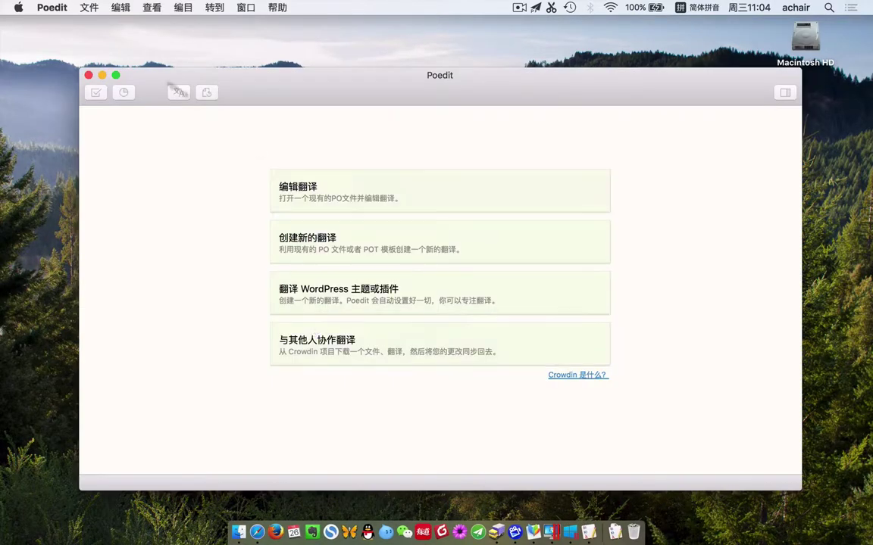
click(89, 8)
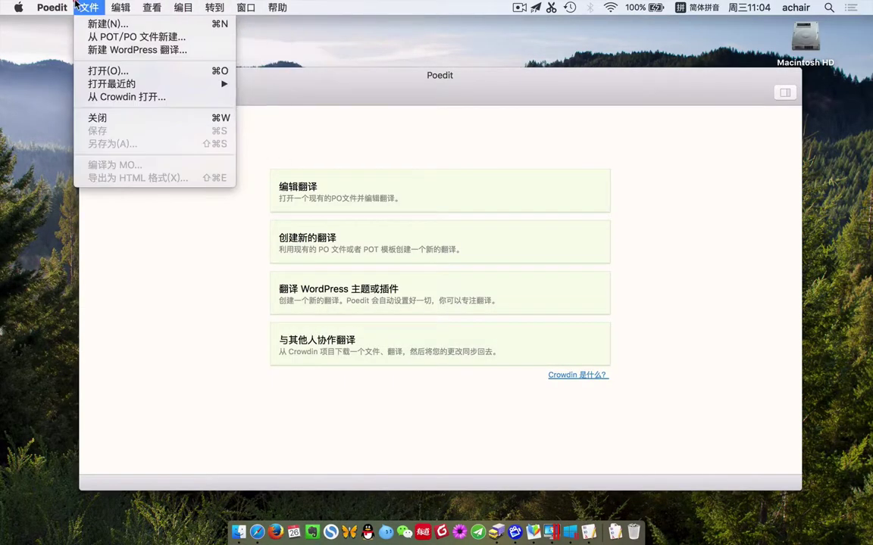
click(61, 24)
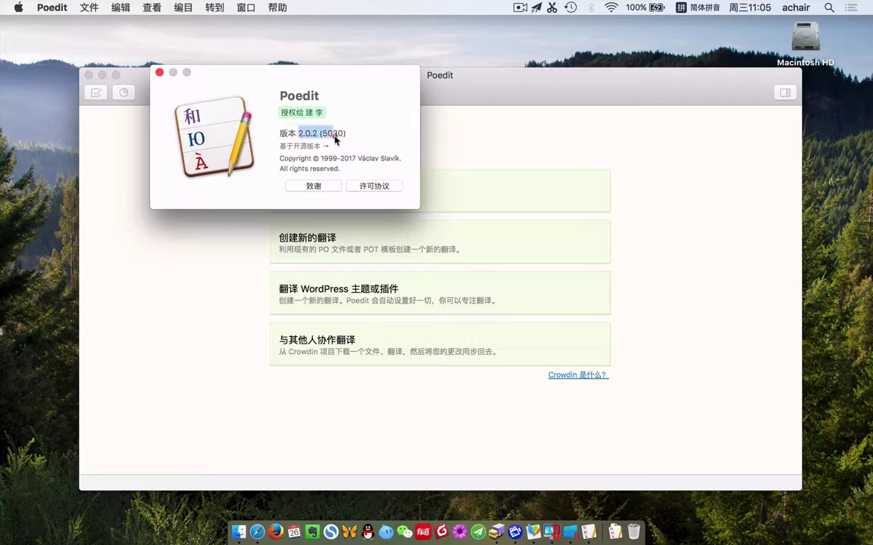
click(303, 125)
click(159, 72)
click(88, 75)
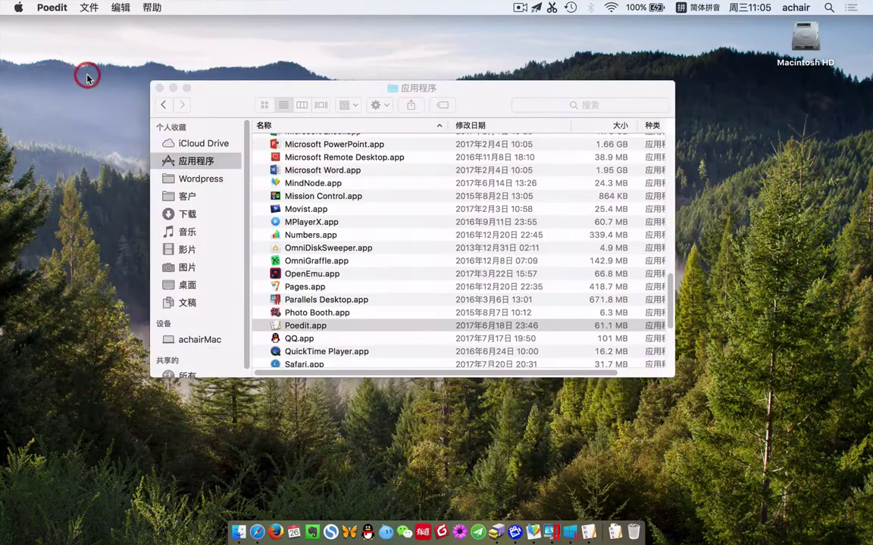
click(52, 7)
click(59, 178)
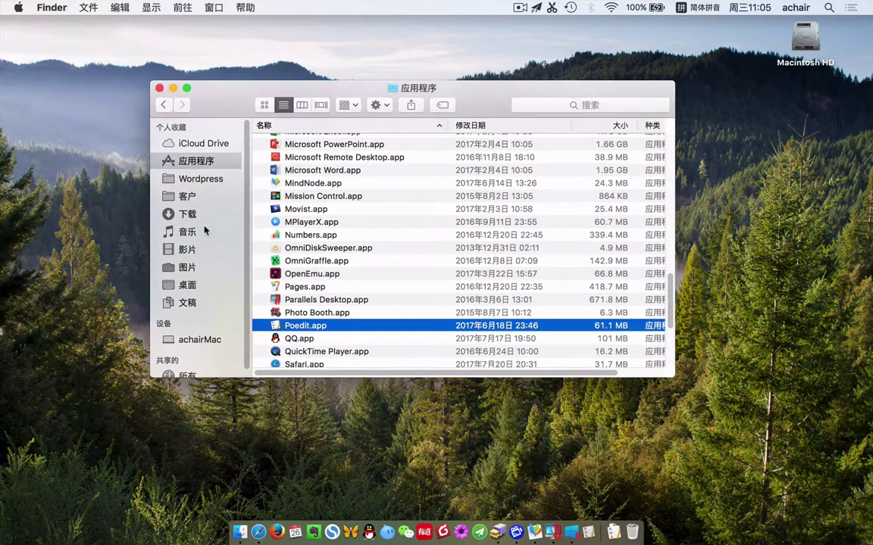
- Move the unpacked Poedit.app from Downloads into Applications, replacing the older copy there
click(184, 214)
click(299, 149)
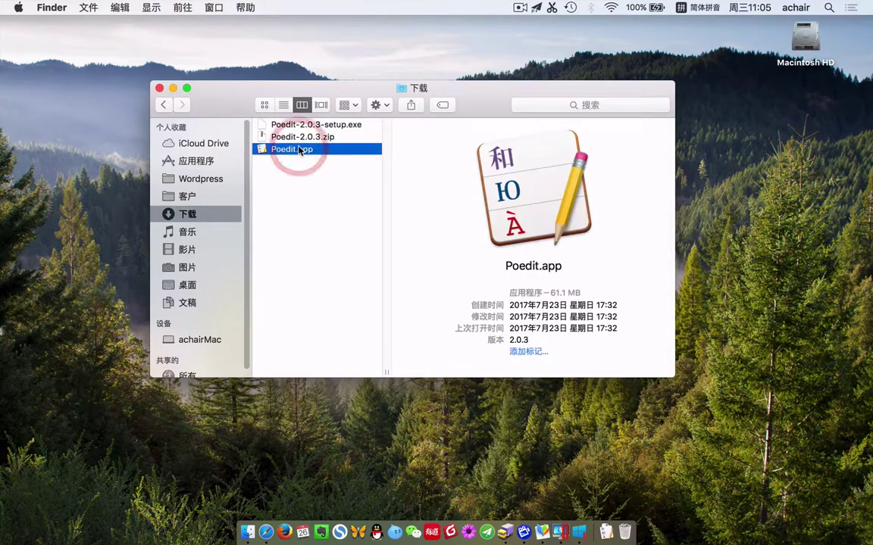
drag(299, 150, 194, 161)
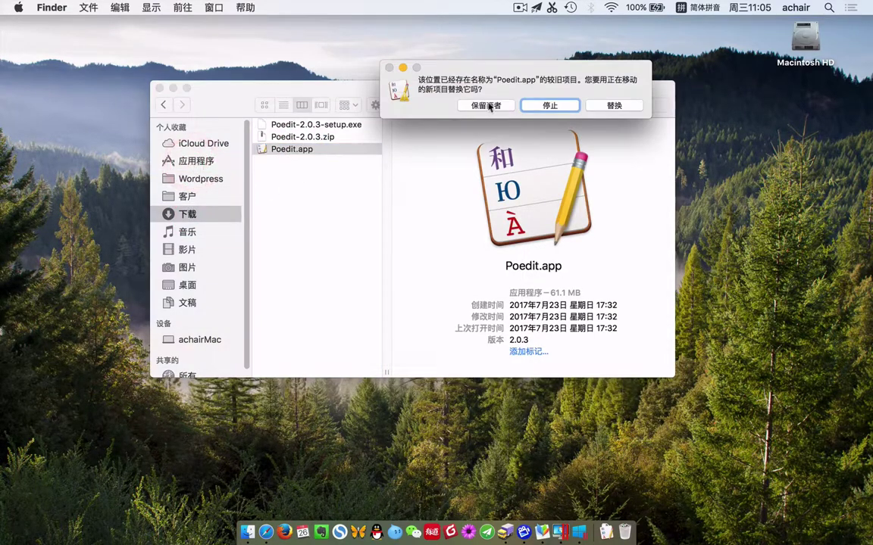
click(614, 106)
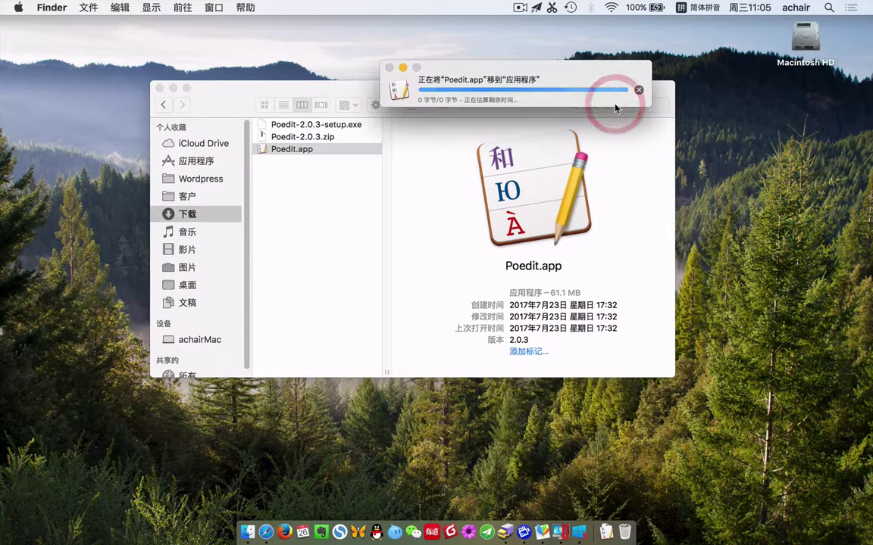
- Launch the replaced Poedit.app from Applications, approve opening the downloaded program and minimize the Finder window
click(192, 160)
double_click(313, 327)
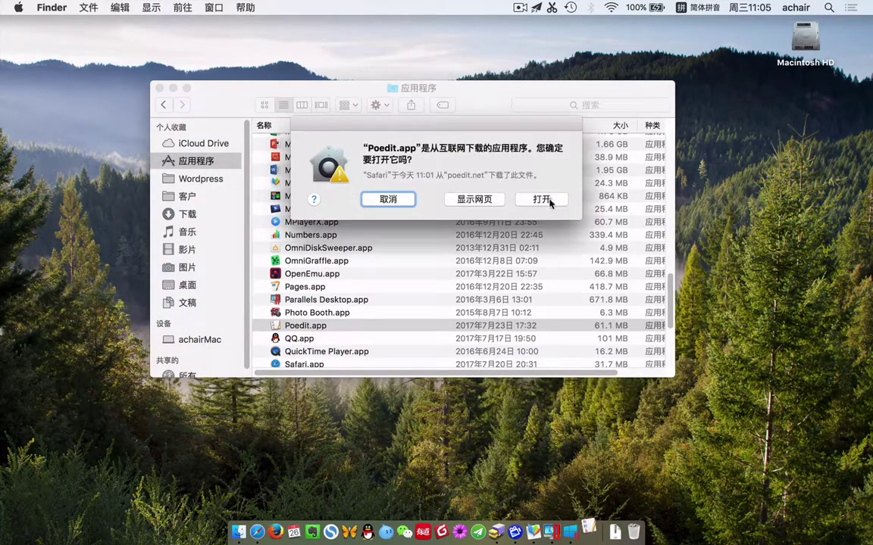
click(542, 200)
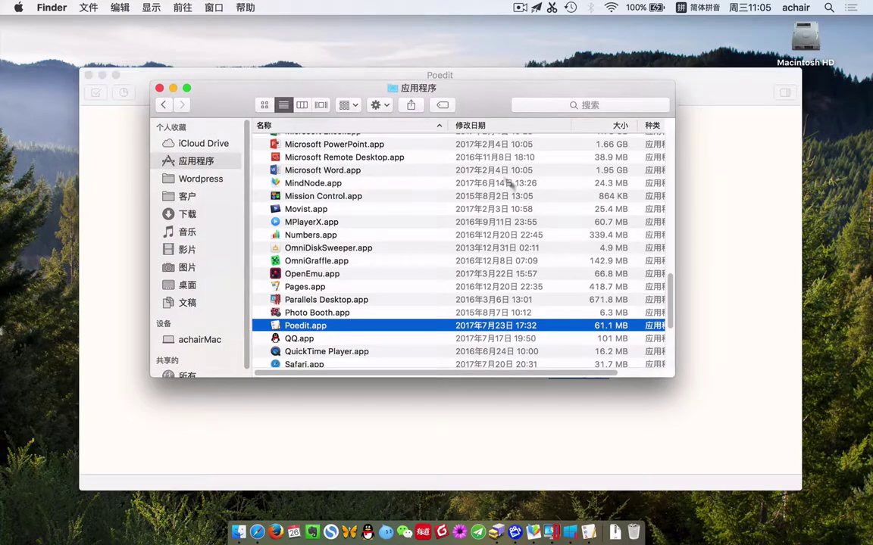
click(173, 88)
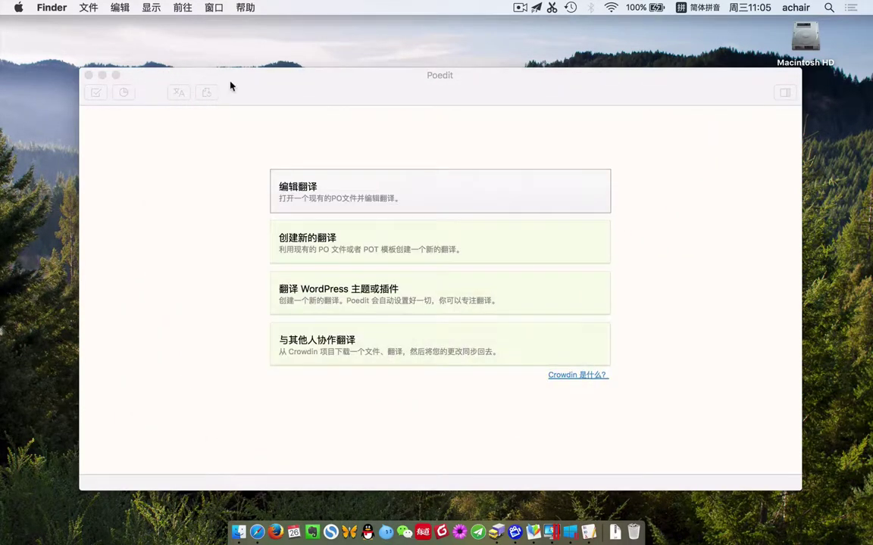
- Check the version number in Poedit's About window and close the program's windows
click(231, 86)
click(52, 8)
click(64, 24)
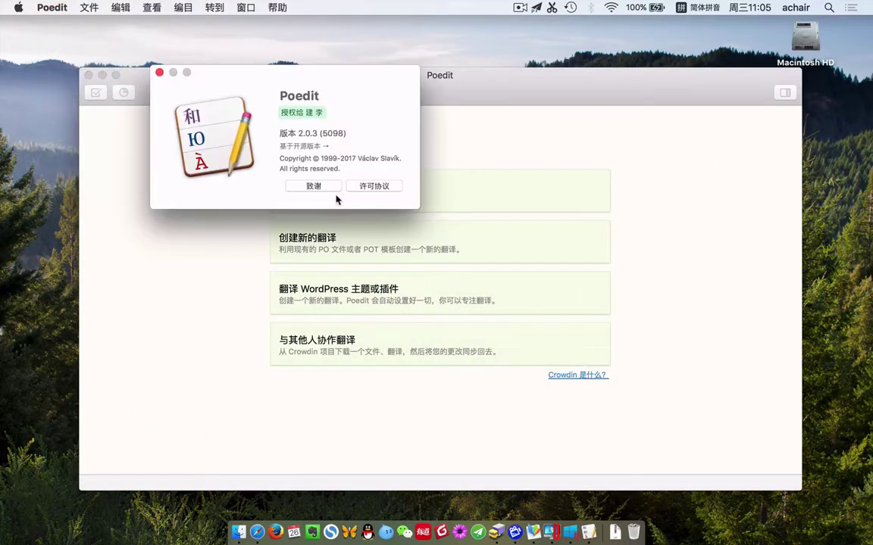
drag(304, 133, 342, 134)
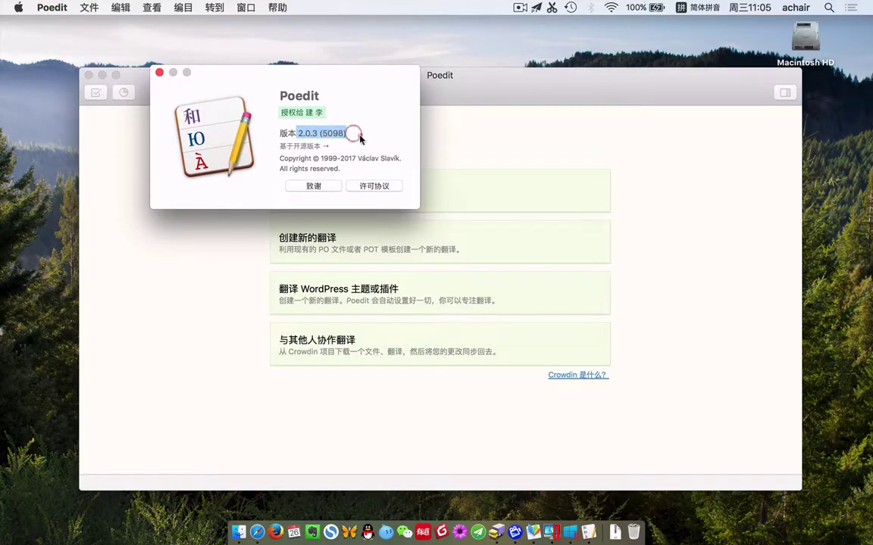
click(160, 72)
mouse_move(269, 85)
mouse_down()
mouse_move(284, 78)
mouse_move(279, 98)
mouse_up()
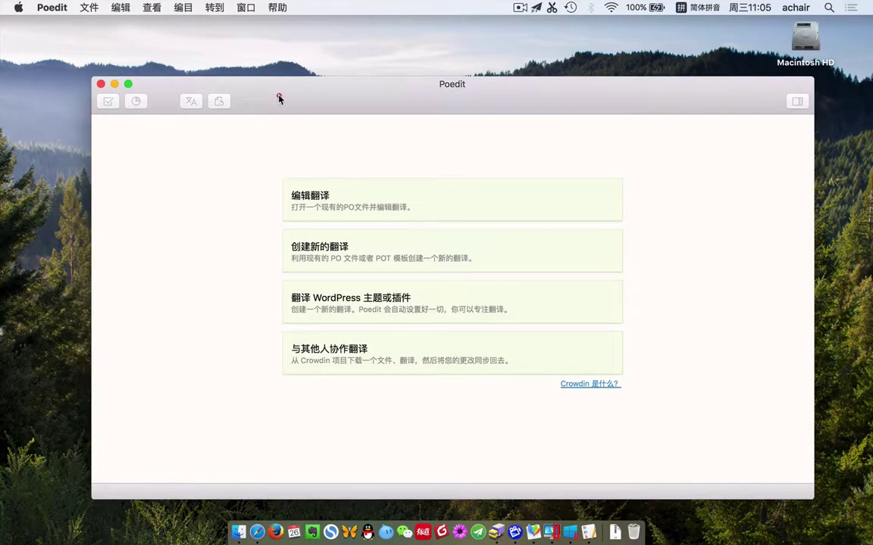
click(101, 85)
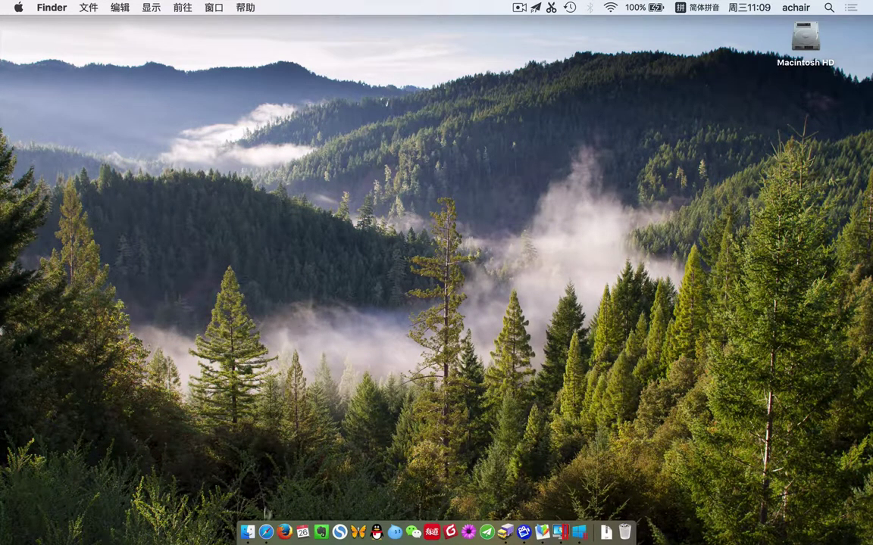
- Unpack the 20.4.1 Betheme WordPress theme archive in the Downloads folder
click(246, 530)
click(331, 126)
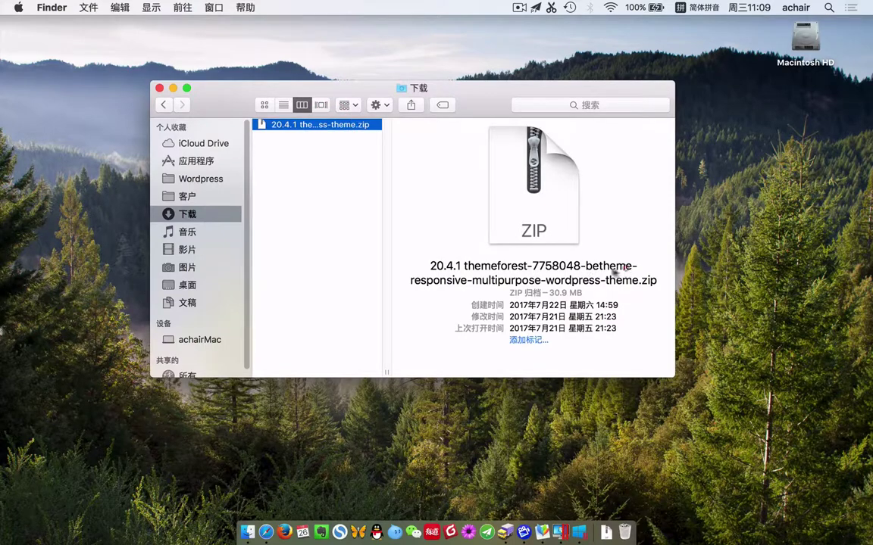
double_click(314, 127)
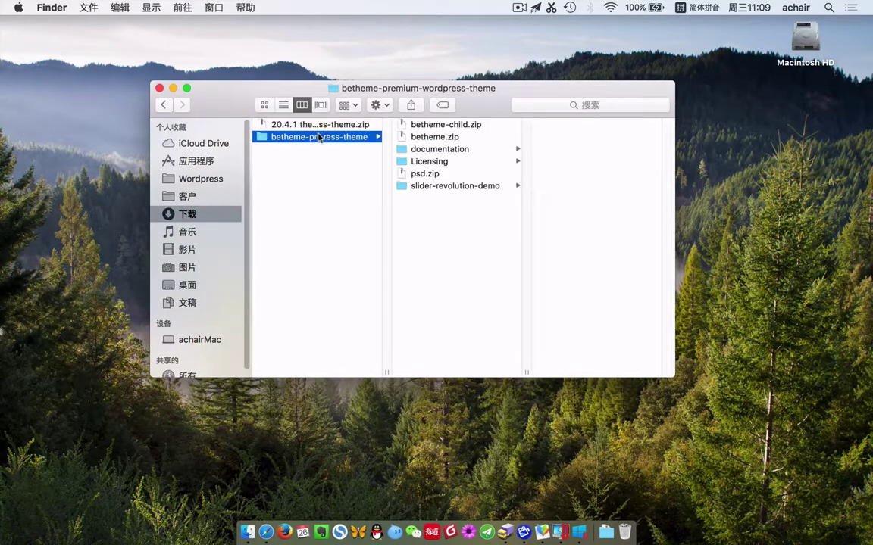
- Look through the unpacked Betheme package's psd.zip and slider-revolution-demo items, and unpack betheme.zip
click(437, 175)
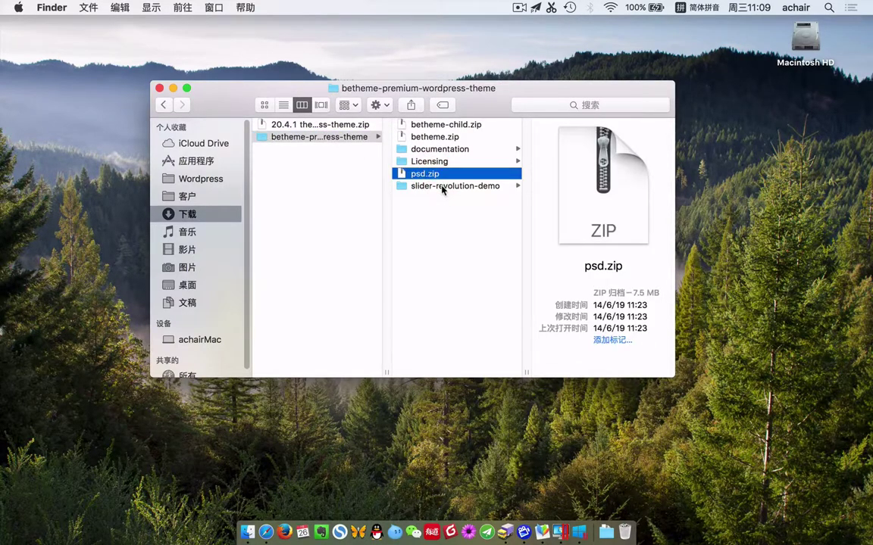
click(442, 188)
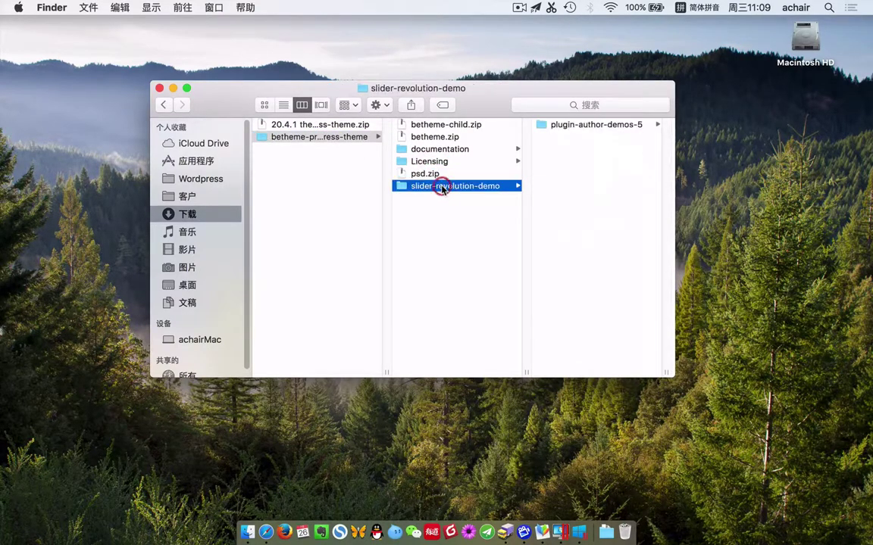
click(472, 139)
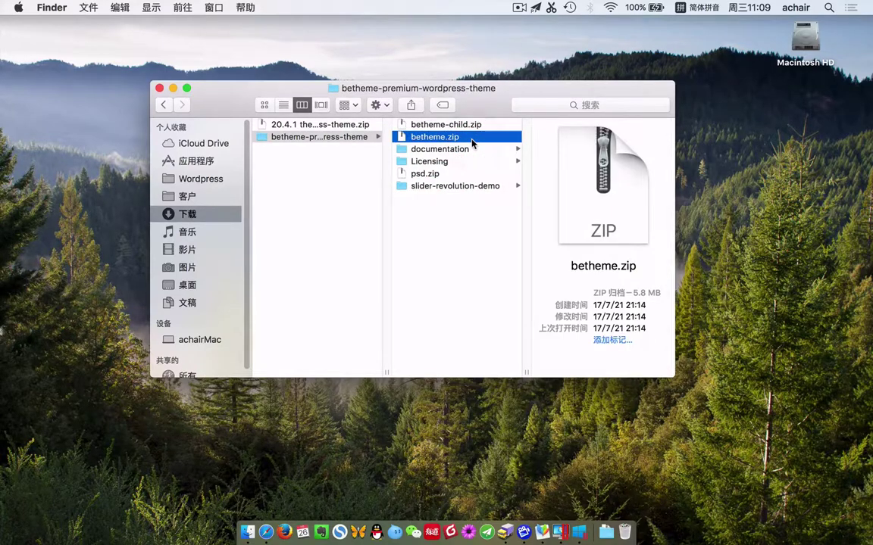
double_click(456, 139)
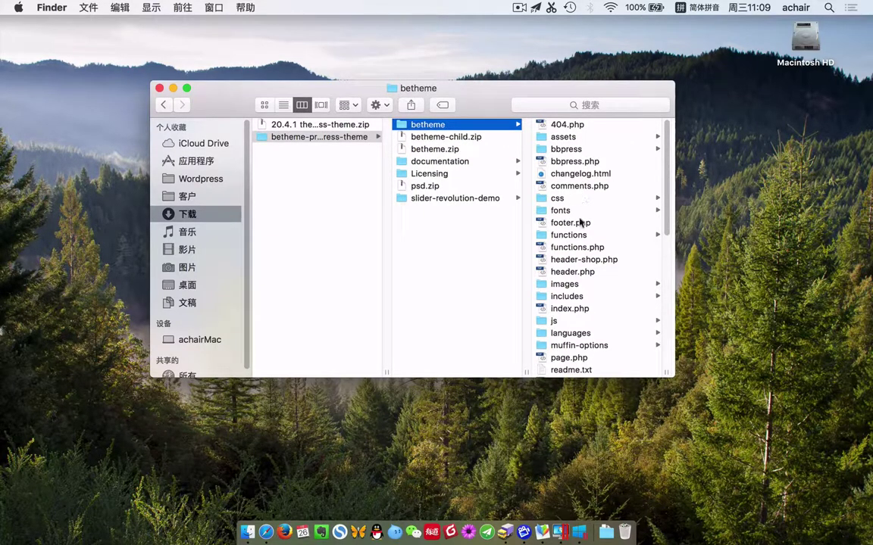
- Open the betheme theme's languages folder and inspect the de_DE.mo and en_EN.mo files
click(582, 336)
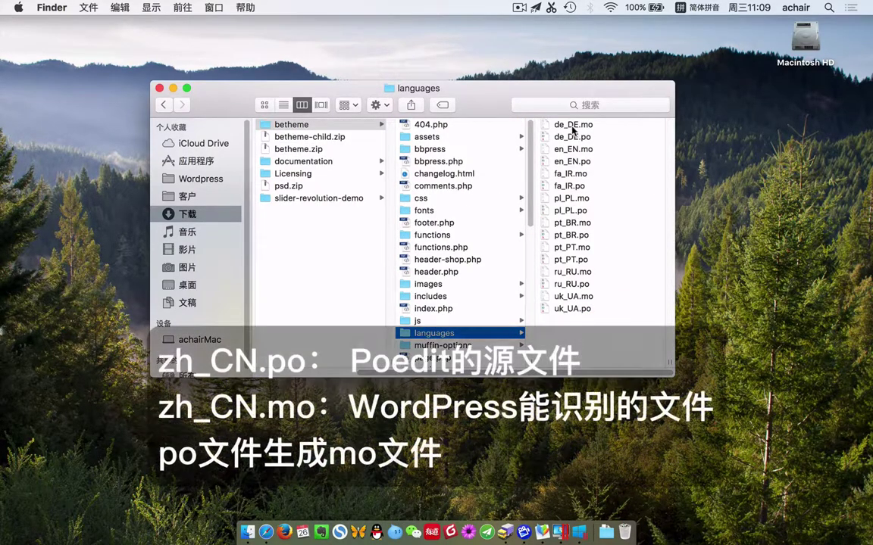
click(570, 126)
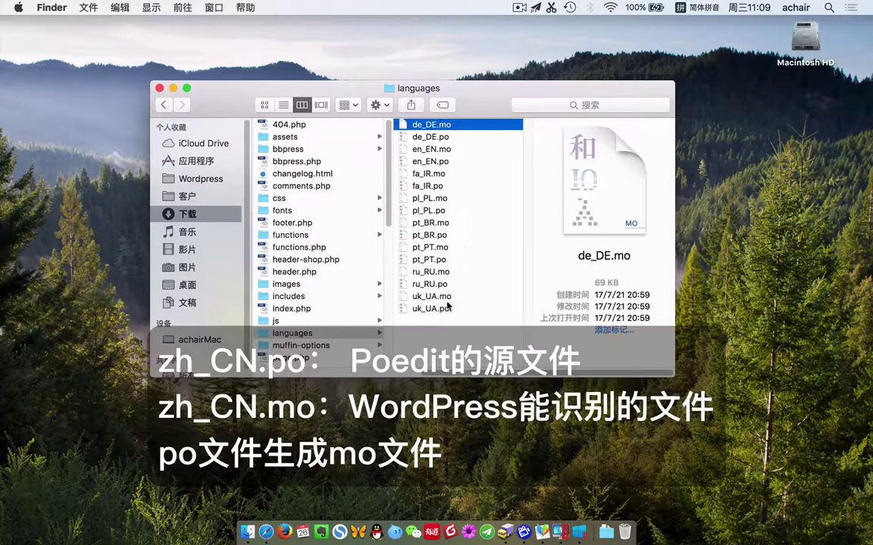
click(436, 149)
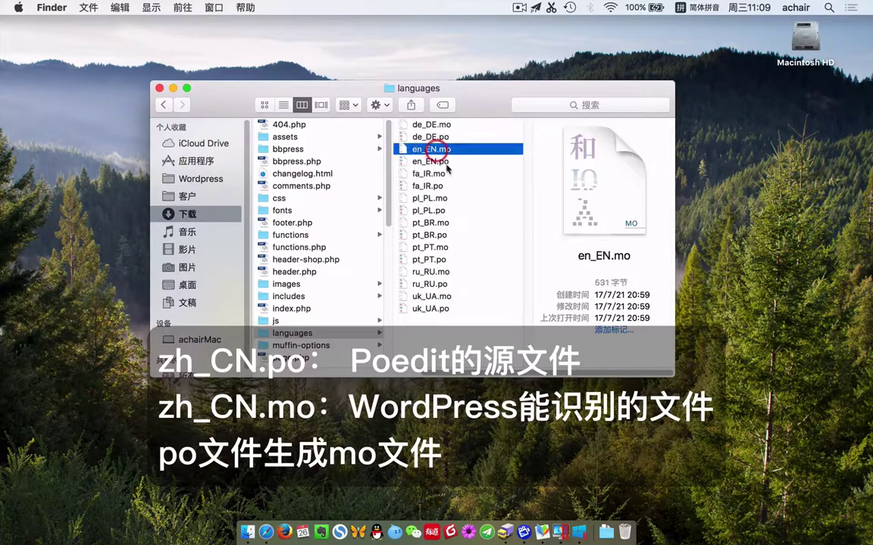
- Open en_EN.po from the languages folder in Poedit and move its window higher on the screen
click(443, 164)
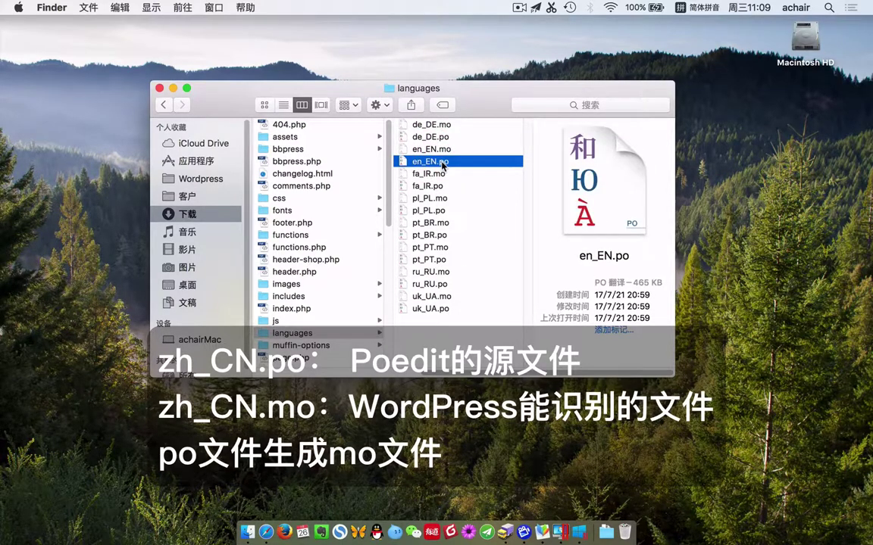
double_click(443, 165)
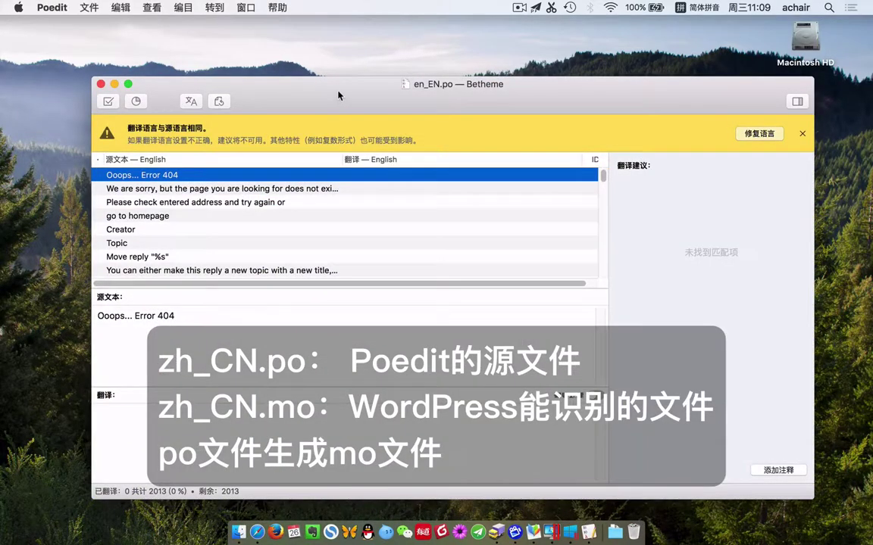
drag(338, 96, 334, 71)
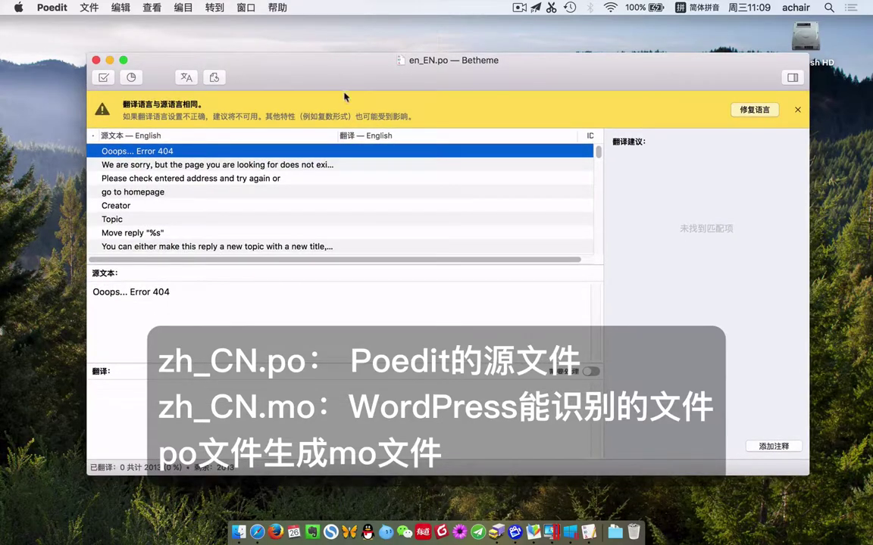